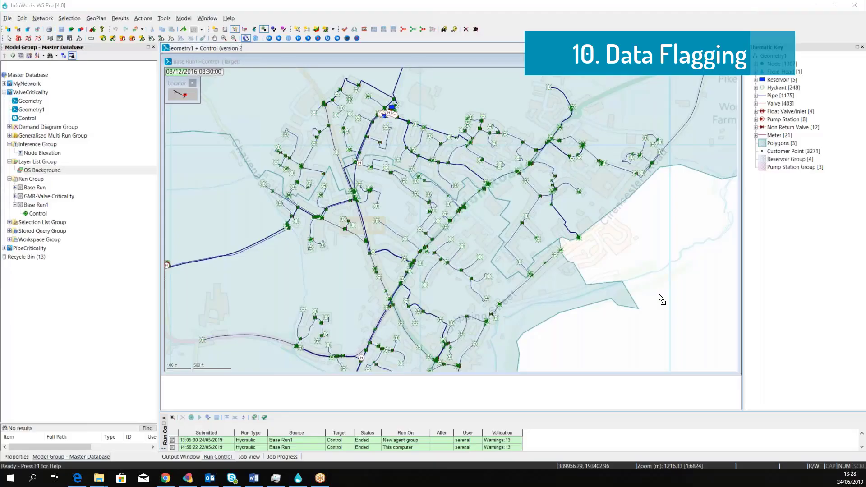
In the User defined flags list, add flag U5 coloured dark red with description 'User 5'.
click(7, 19)
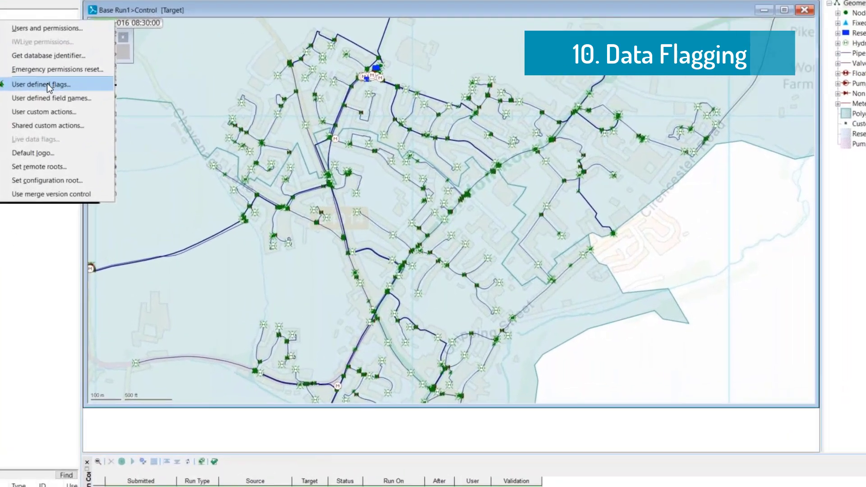
click(47, 83)
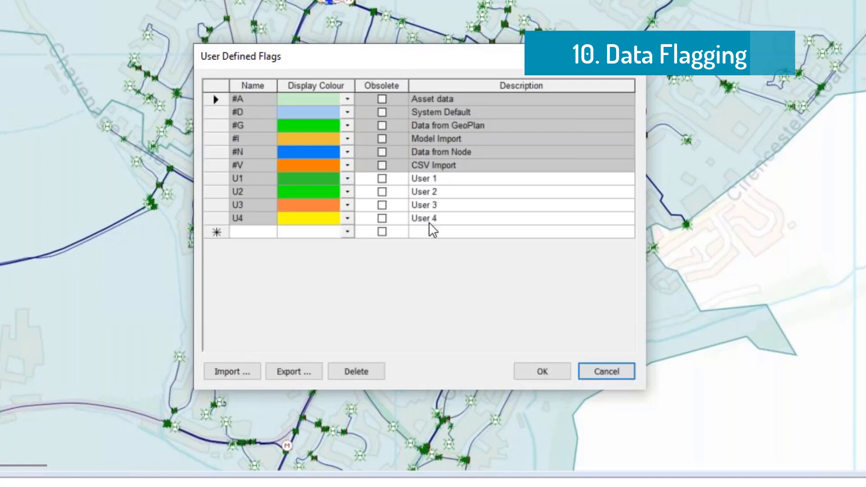
click(254, 231)
text(U5)
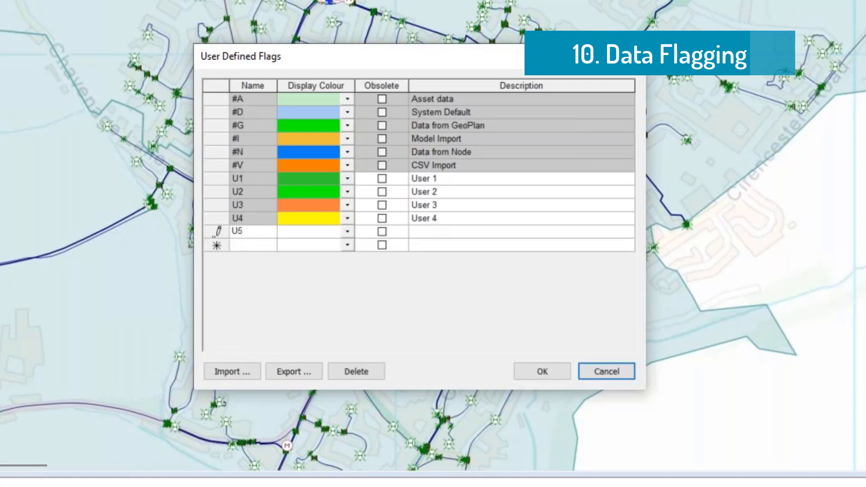
click(348, 231)
click(299, 254)
click(427, 236)
text(User 5)
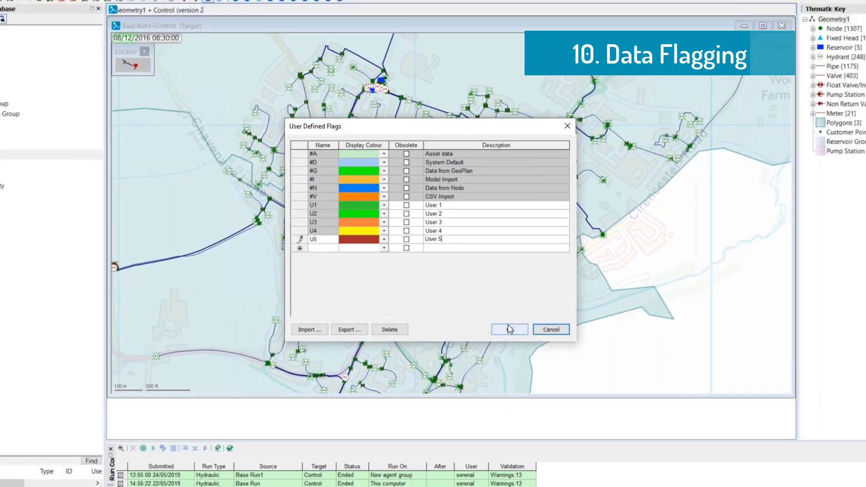
Save the flag list and turn on flagging of edits with the U5 flag.
click(543, 372)
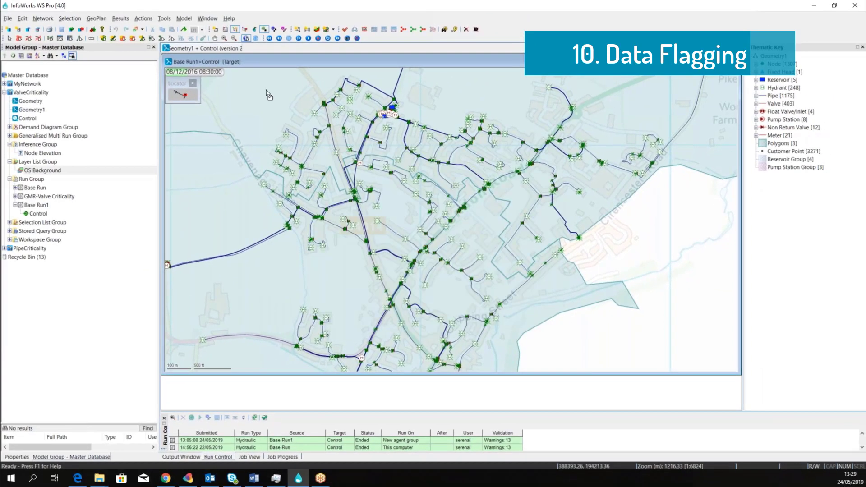
click(185, 29)
click(202, 29)
Change the selected pipe's diameter to 152 mm in its properties.
click(564, 221)
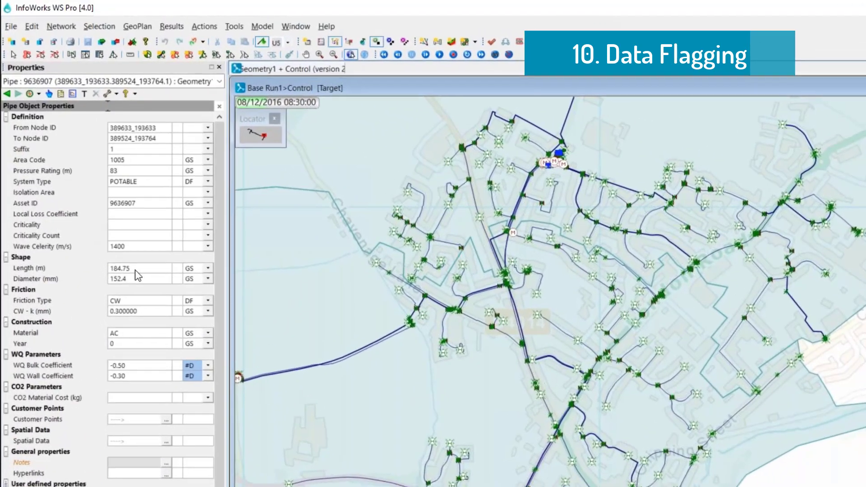
click(95, 196)
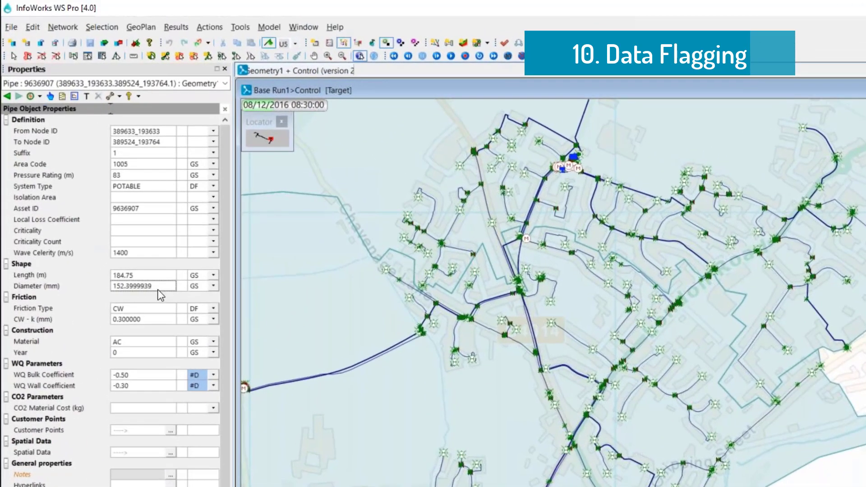
text(152)
key(Tab)
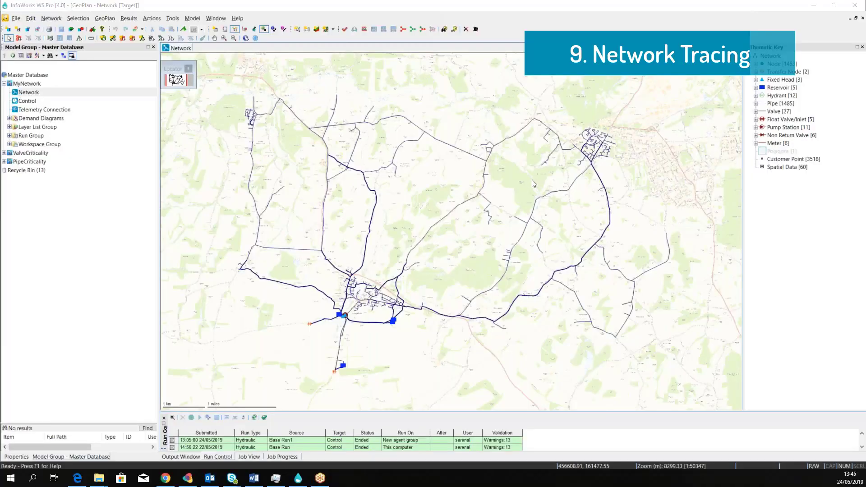
Run a connectivity trace, locate subnetwork 2 and zoom to node K400284.
click(108, 19)
mouse_move(136, 106)
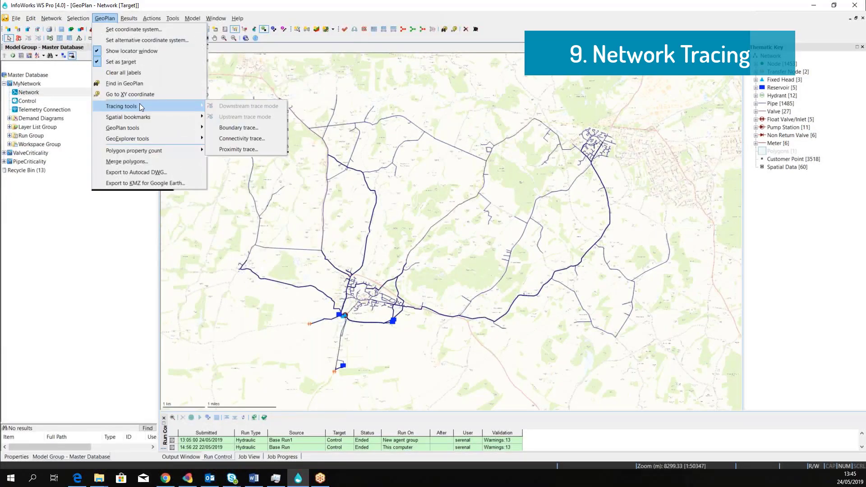
click(222, 137)
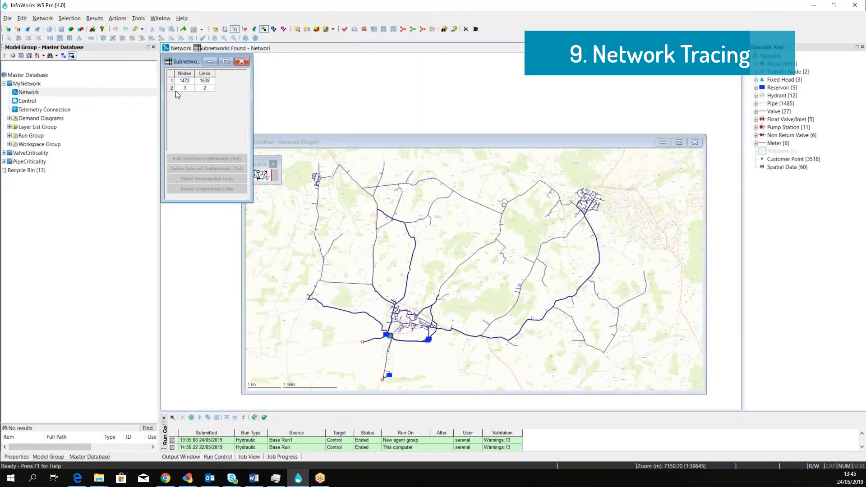
click(176, 88)
click(198, 158)
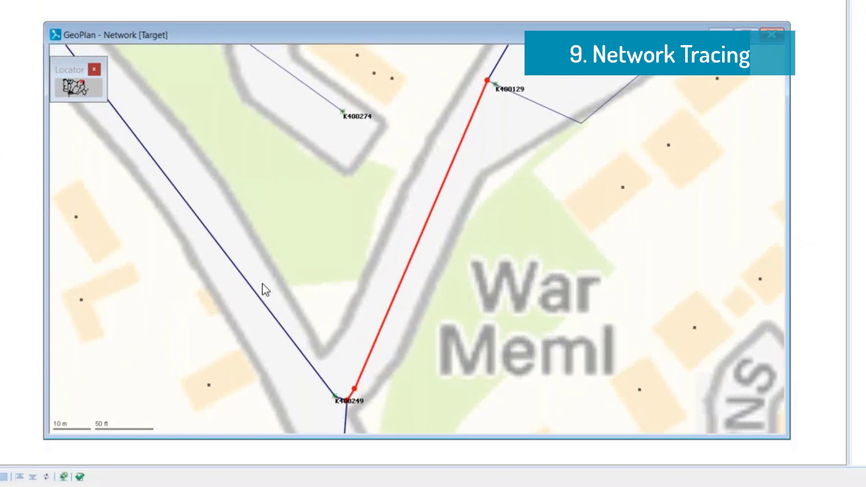
scroll(352, 413, up, 5)
drag(348, 329, 319, 219)
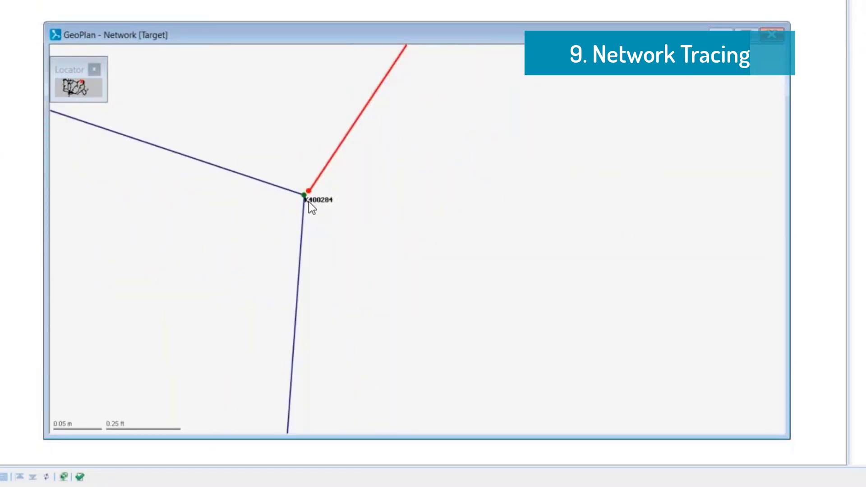
click(315, 205)
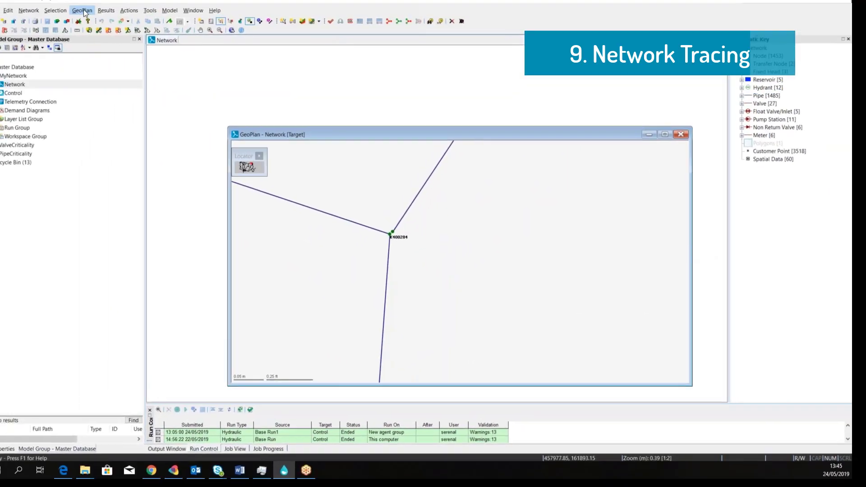
Proximity-trace nodes within 0.5 m and snap K400284_A and K400130_A onto their pipes.
click(59, 0)
mouse_move(80, 89)
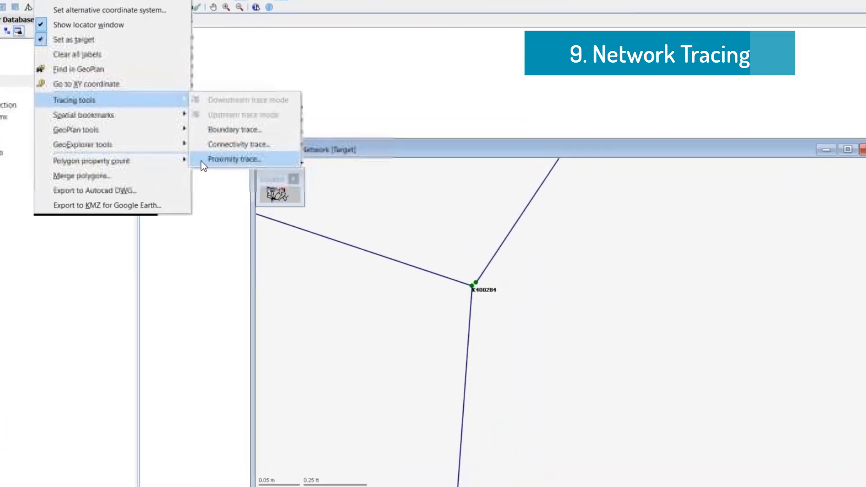
click(215, 141)
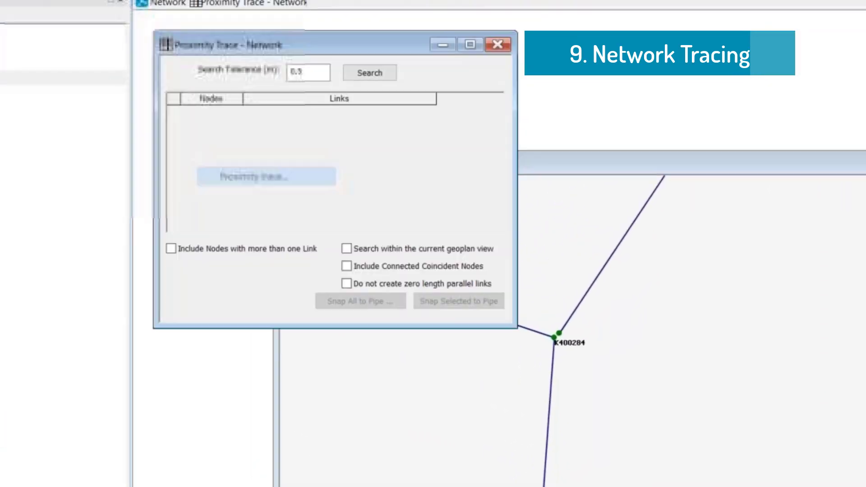
click(369, 75)
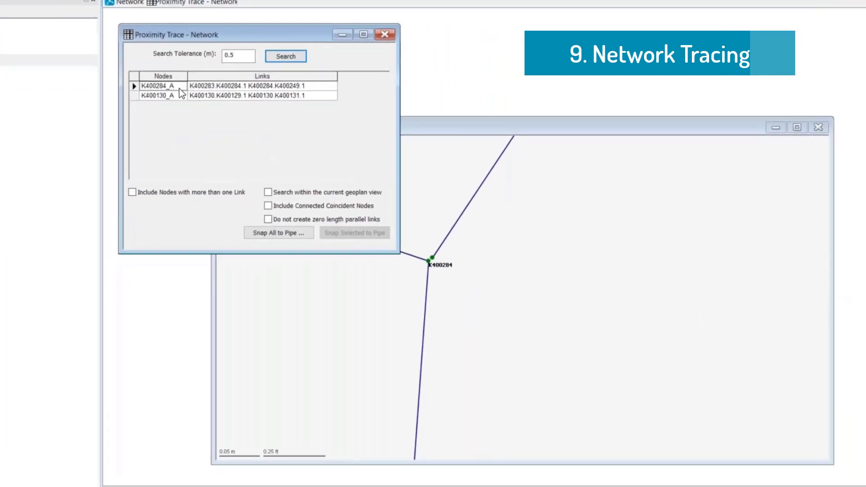
click(134, 87)
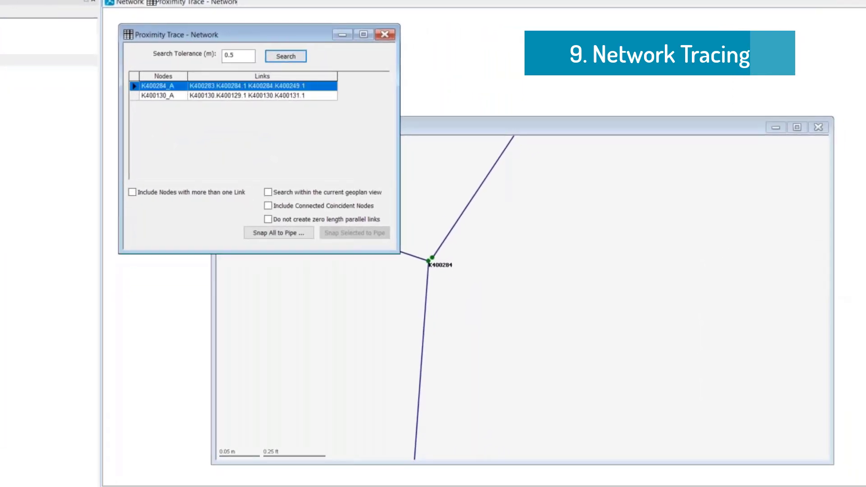
click(134, 96)
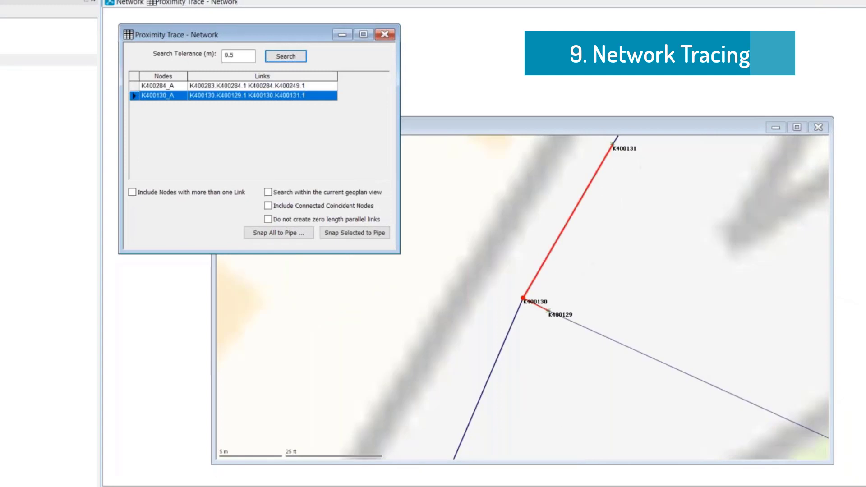
click(275, 229)
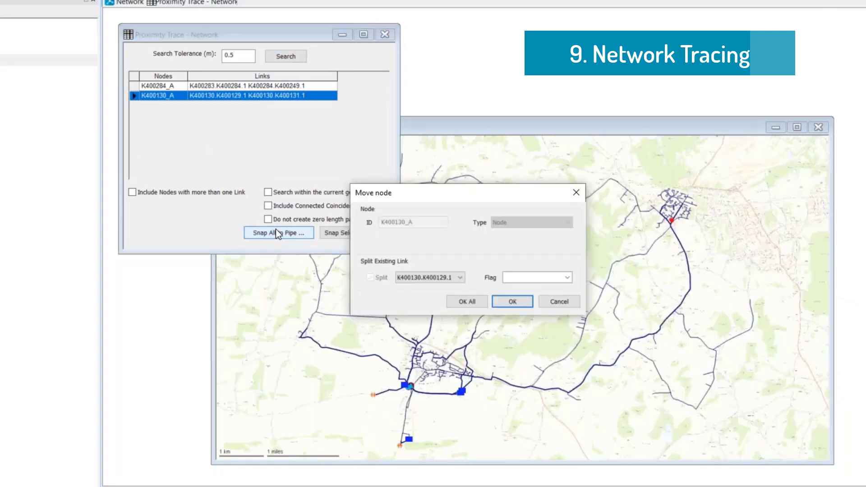
click(496, 302)
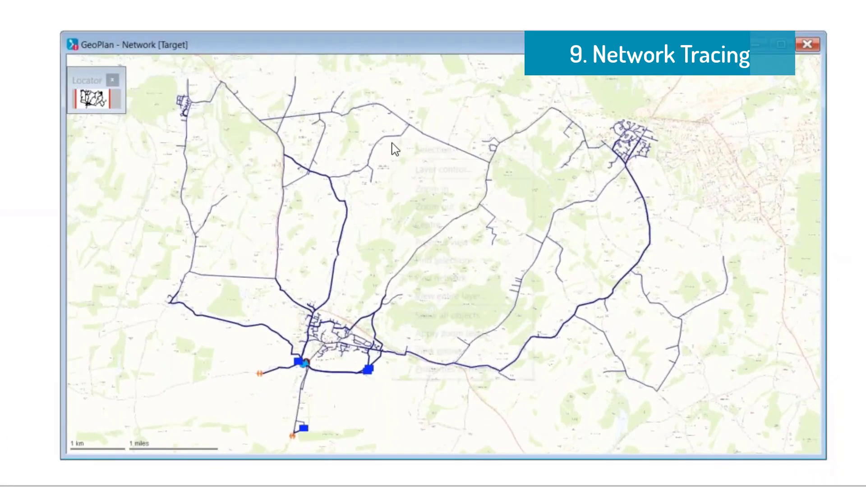
Restore the previous map view and rerun the connectivity trace.
click(446, 244)
scroll(444, 256, up, 5)
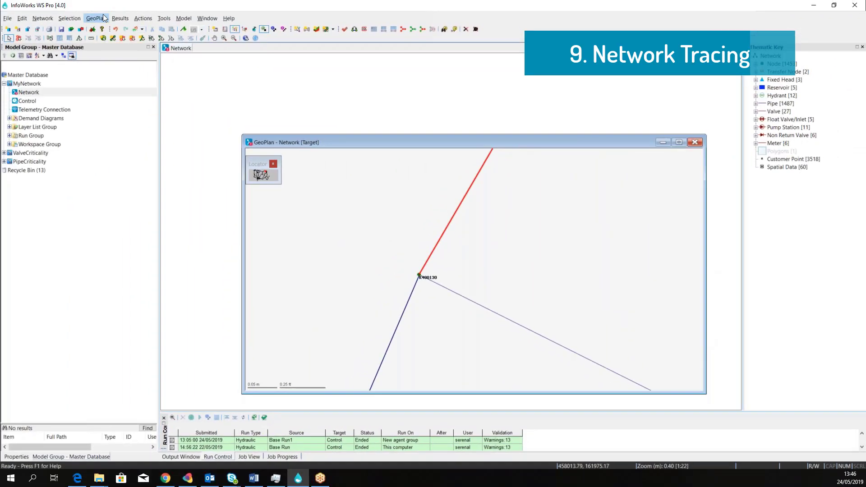
click(96, 18)
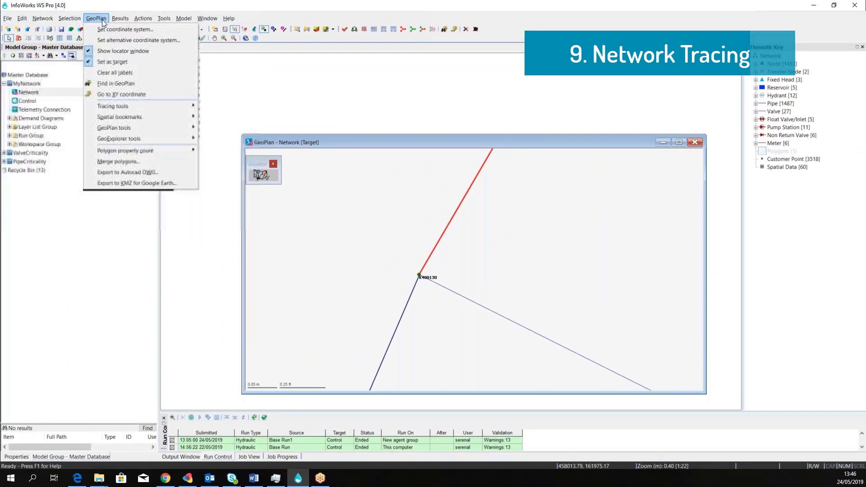
mouse_move(154, 112)
click(232, 138)
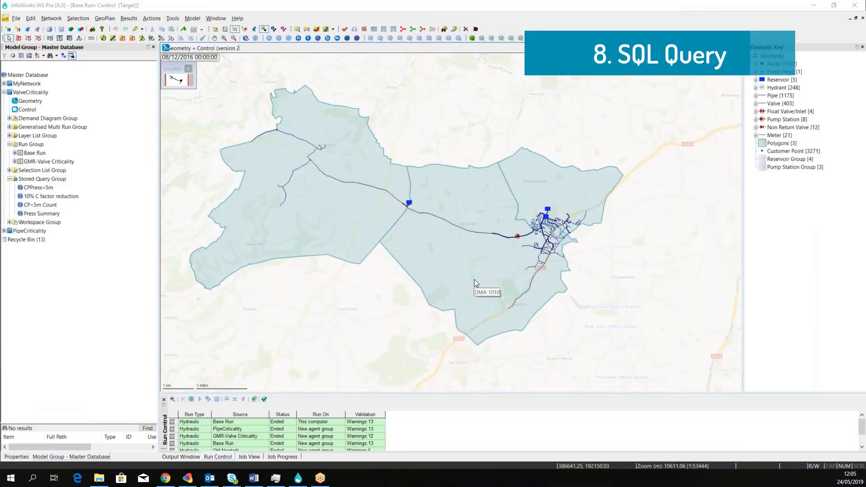
Create a new stored query named 'Select CP<5m' in the Stored Query Group.
right_click(38, 180)
mouse_move(58, 201)
click(138, 218)
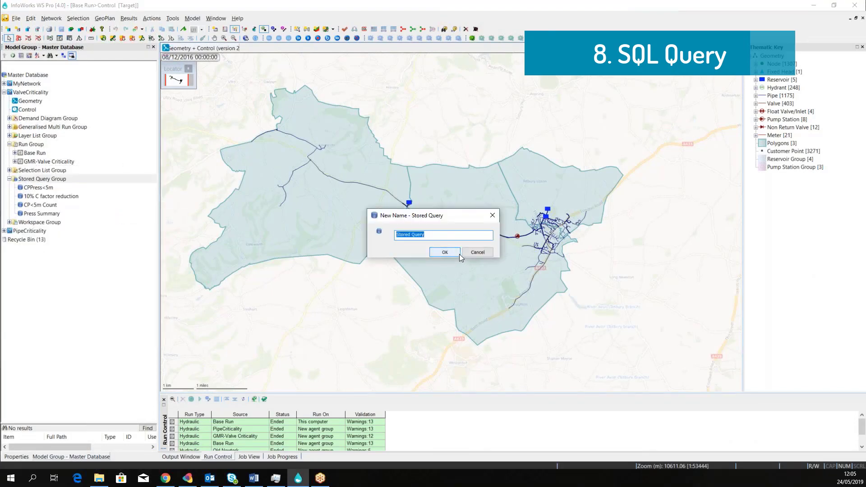
text(Select CP<5m)
key(Return)
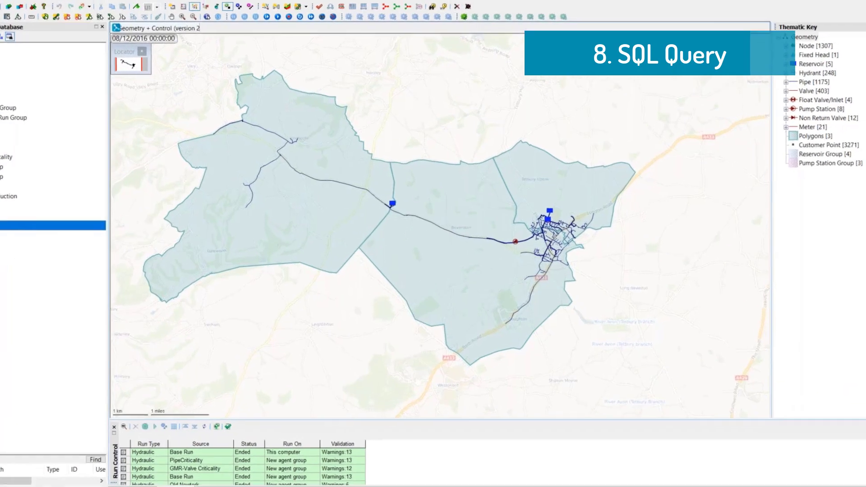
Define the query as sim.pnmin<5 on Customer Points and test it, selecting 184 items.
double_click(53, 225)
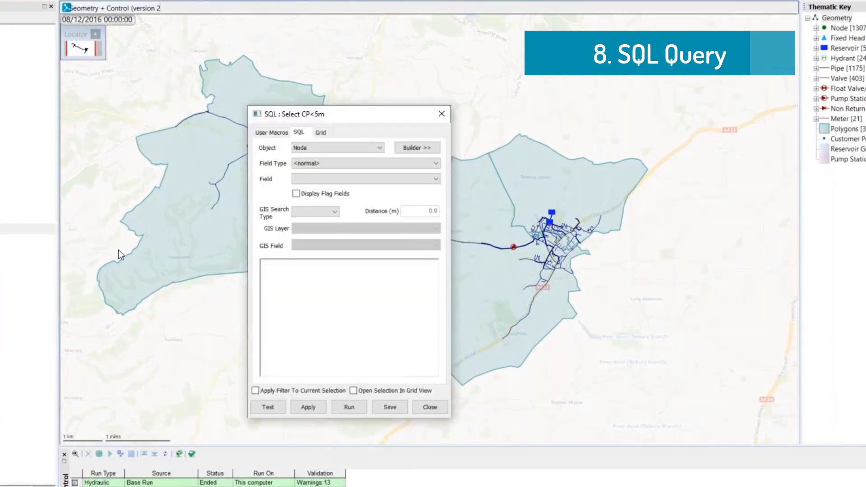
click(359, 150)
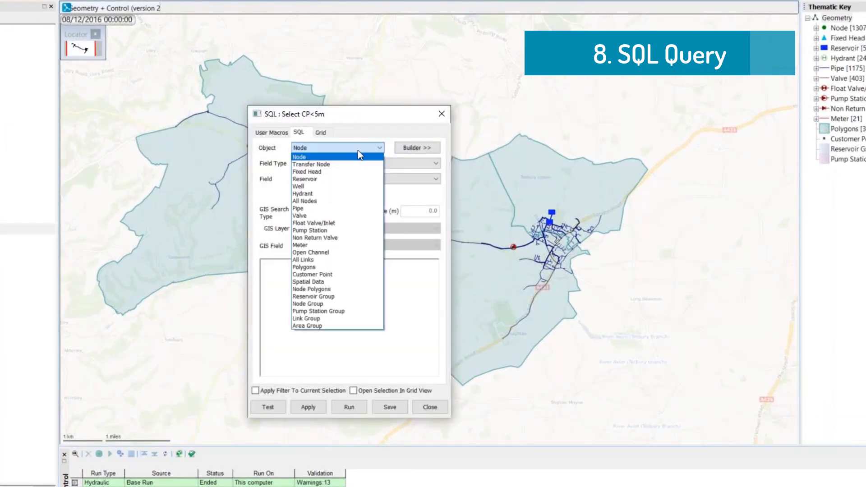
click(341, 274)
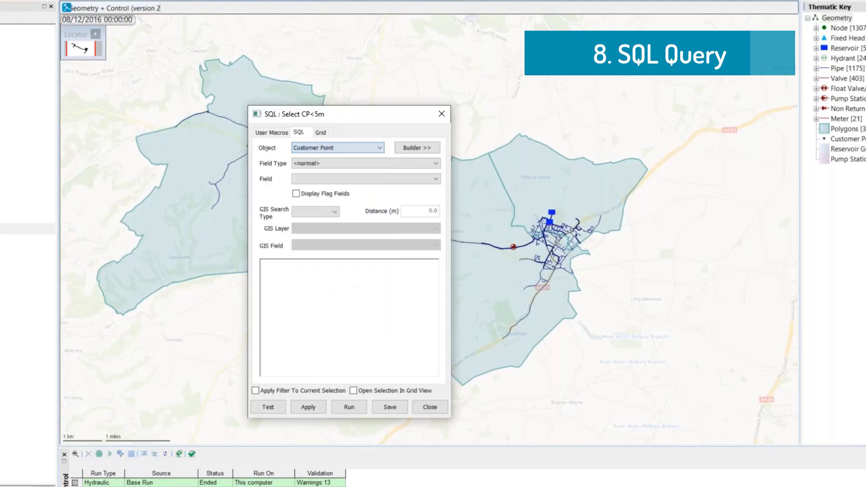
click(359, 165)
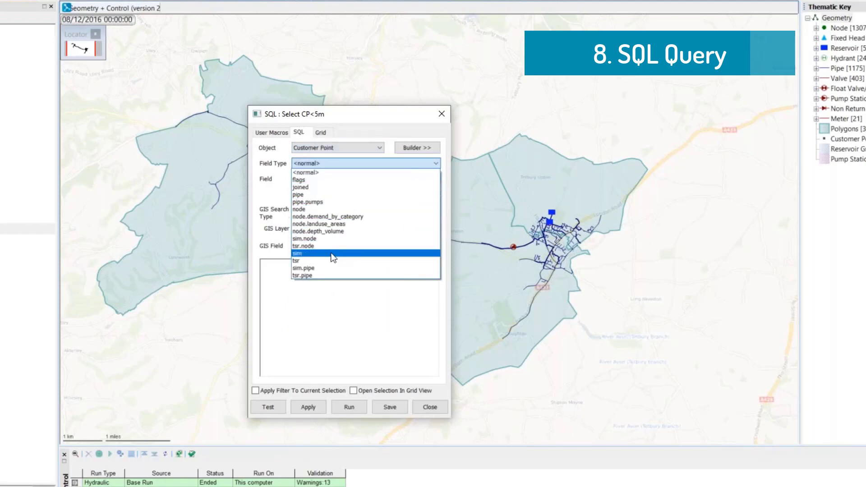
click(330, 253)
click(344, 180)
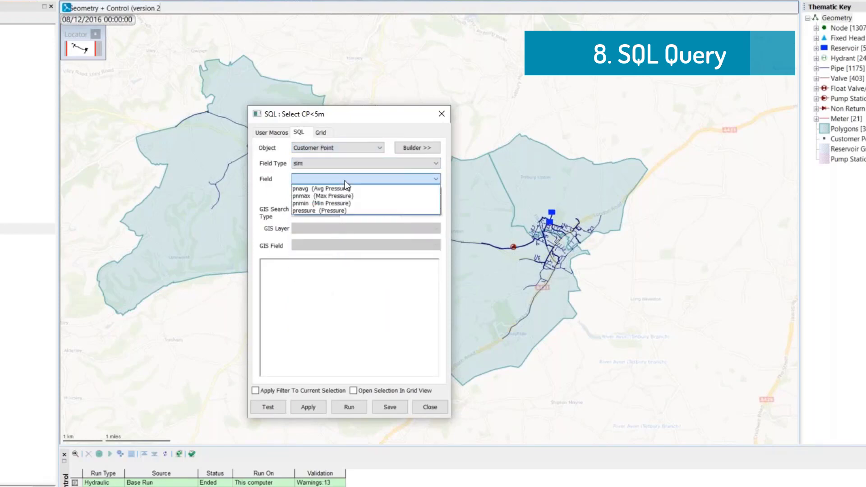
click(334, 204)
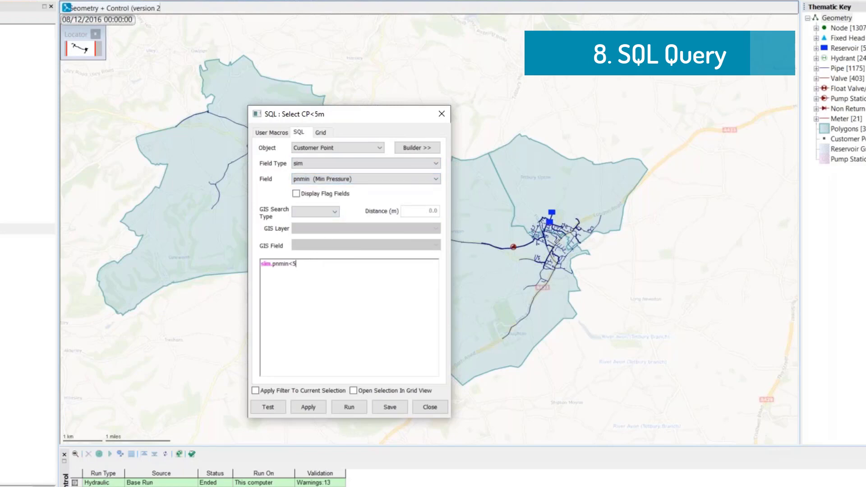
click(276, 407)
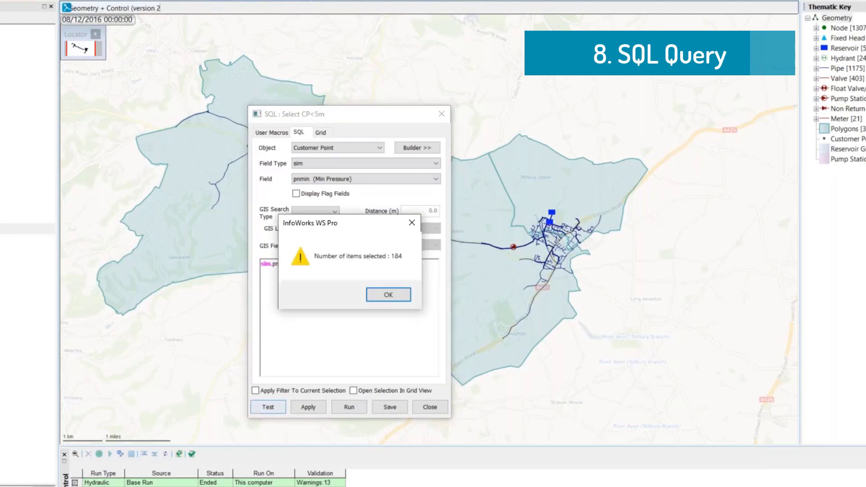
click(389, 294)
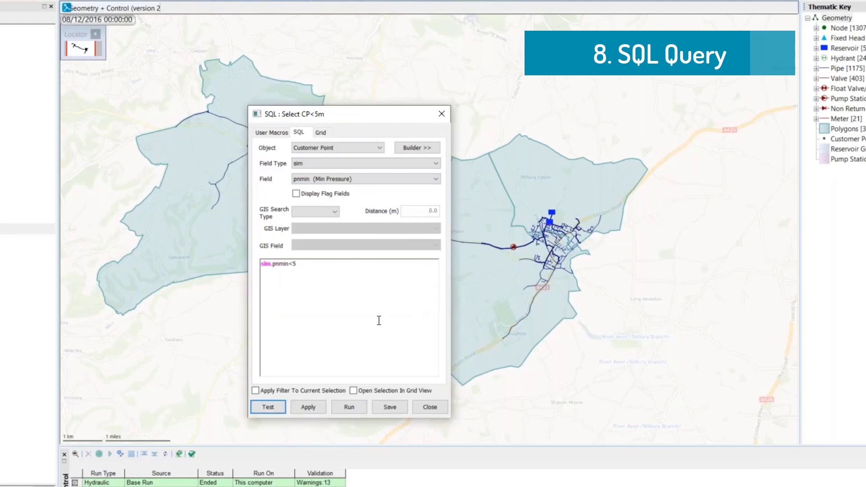
Run Select CP<5m to select low-pressure customer points, then clear the selection.
click(350, 407)
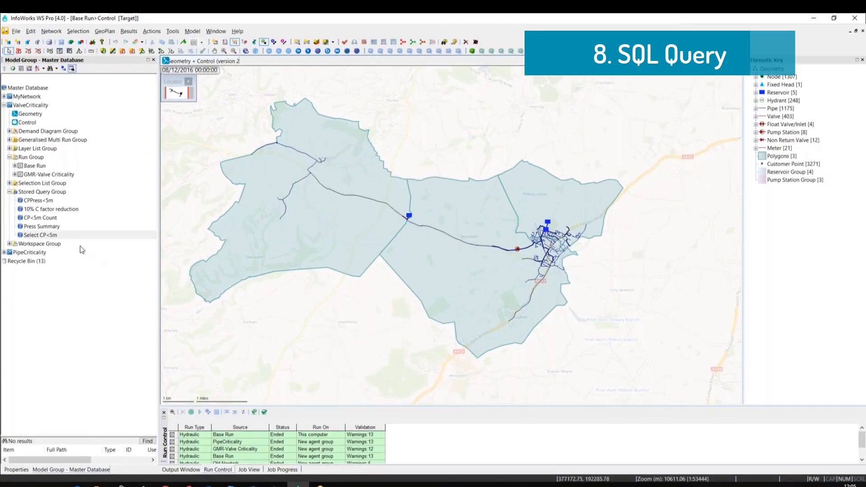
click(57, 236)
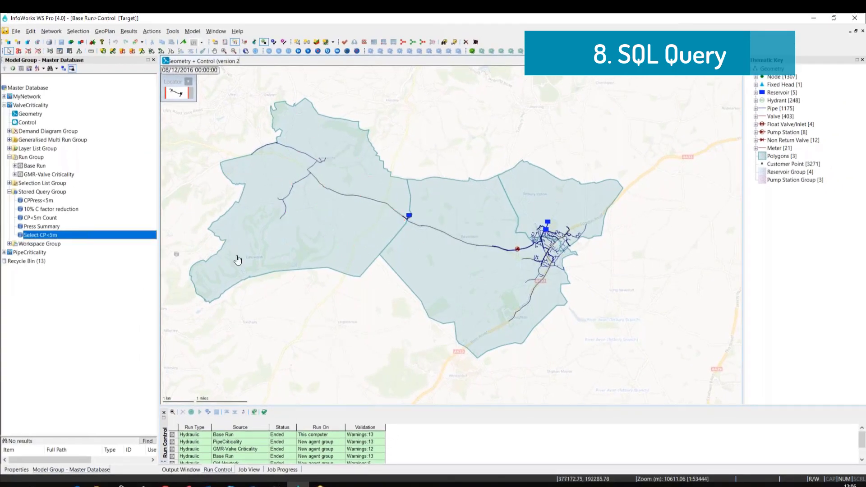
click(284, 307)
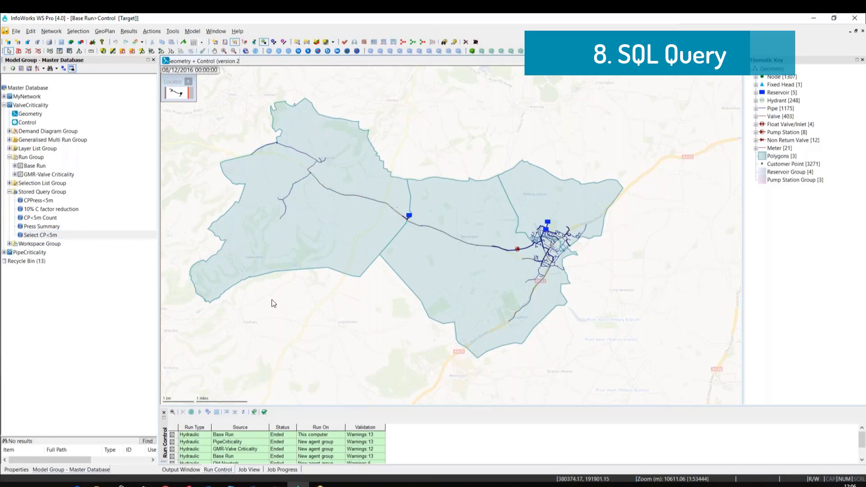
Run the Press Summary query and review its pressure-band results.
double_click(53, 227)
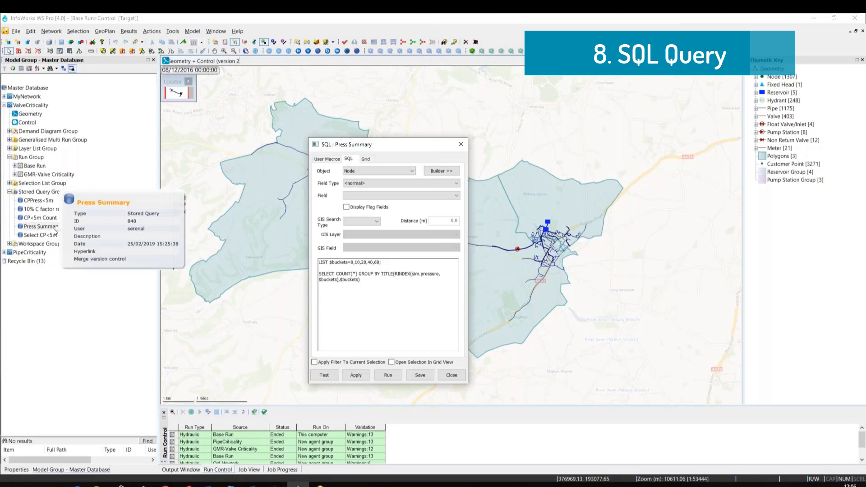
click(388, 375)
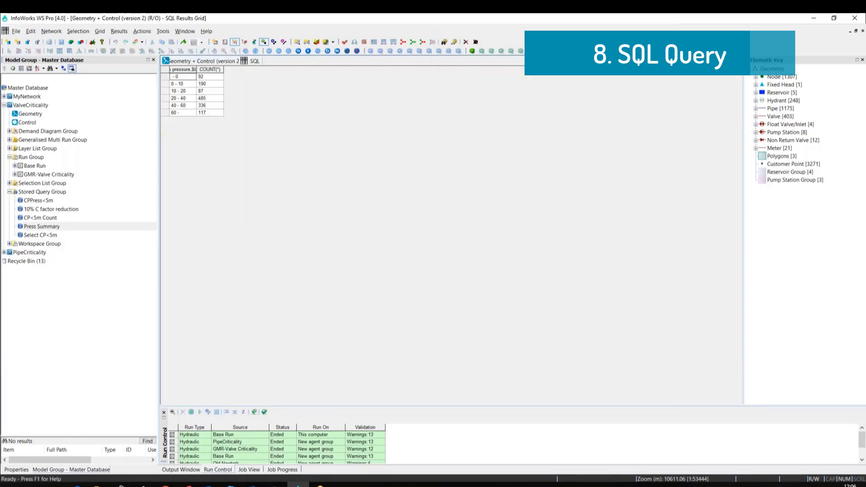
click(862, 30)
Run the CP<5m Count query, showing 184 customers, and return to the map.
double_click(46, 219)
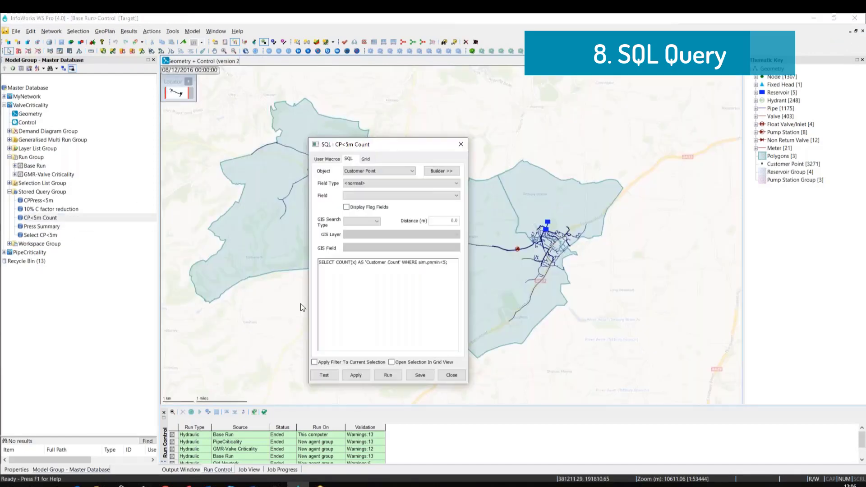
click(387, 376)
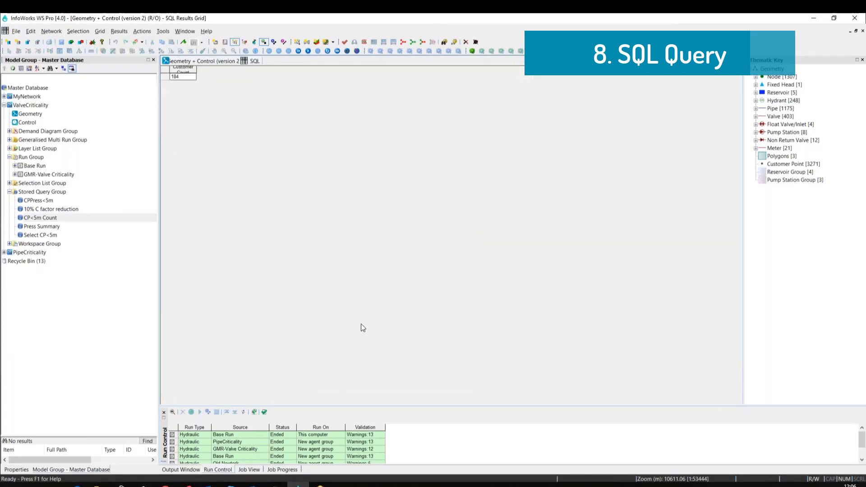
click(863, 31)
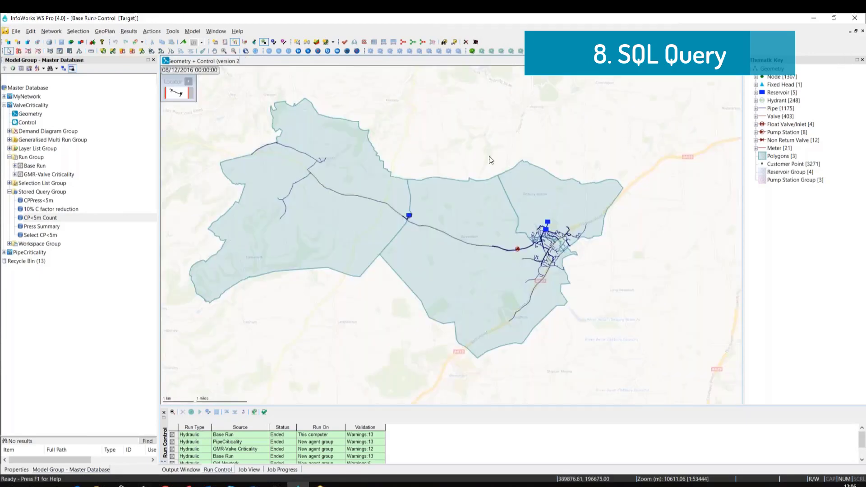
Turn custom action 2 into 'Pressure Summary' linked to Press Summary, then run it.
click(15, 31)
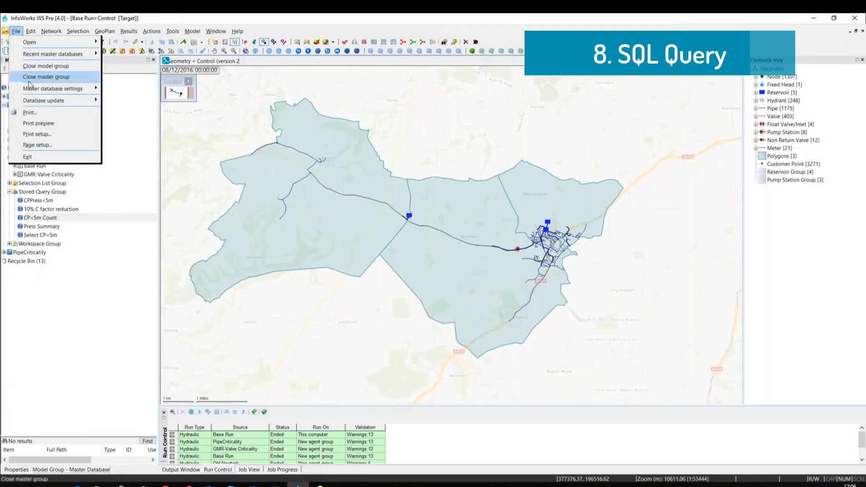
mouse_move(28, 89)
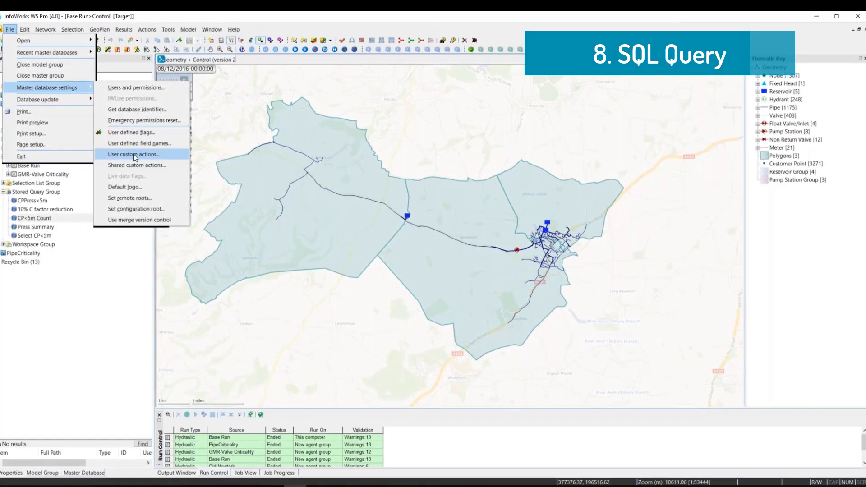
click(133, 154)
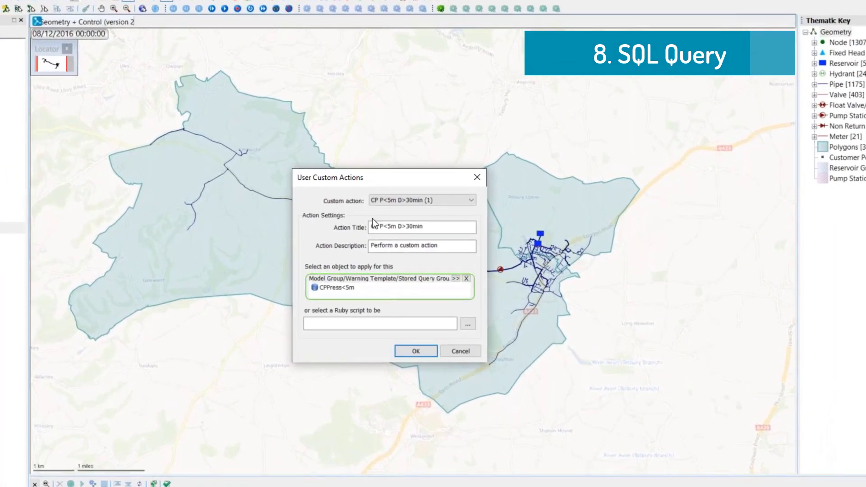
click(420, 200)
click(424, 216)
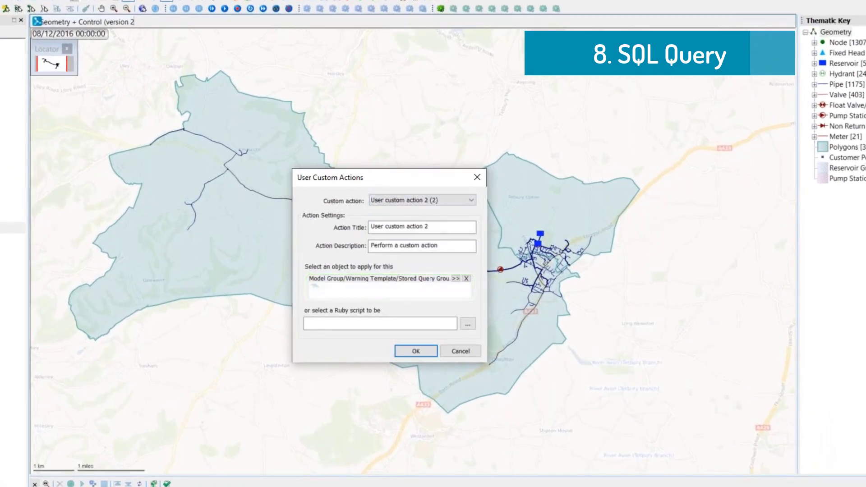
drag(433, 227, 255, 240)
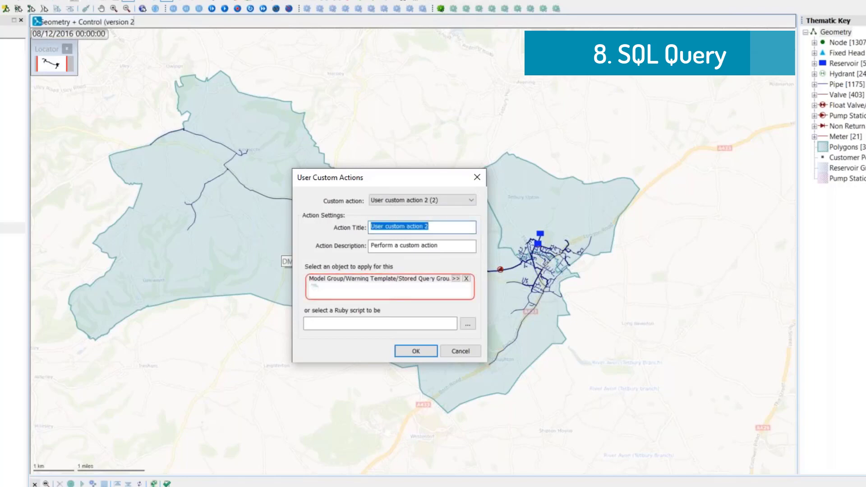
text(Pressure Summary)
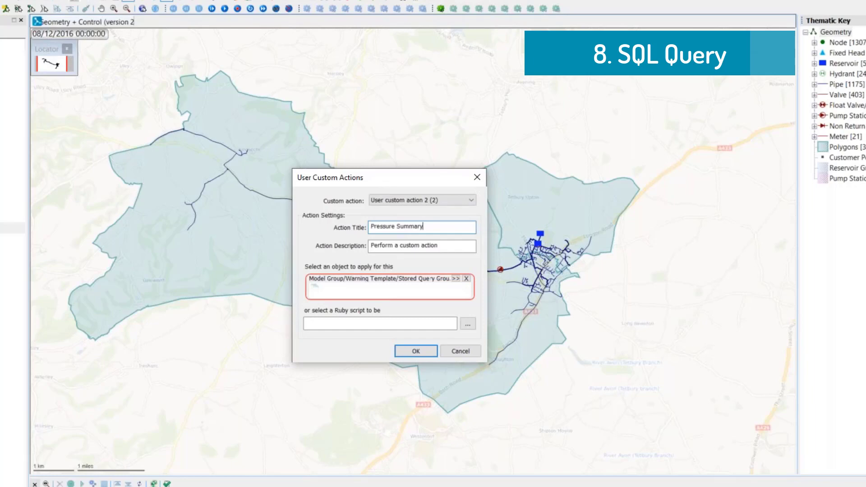
drag(316, 287, 367, 284)
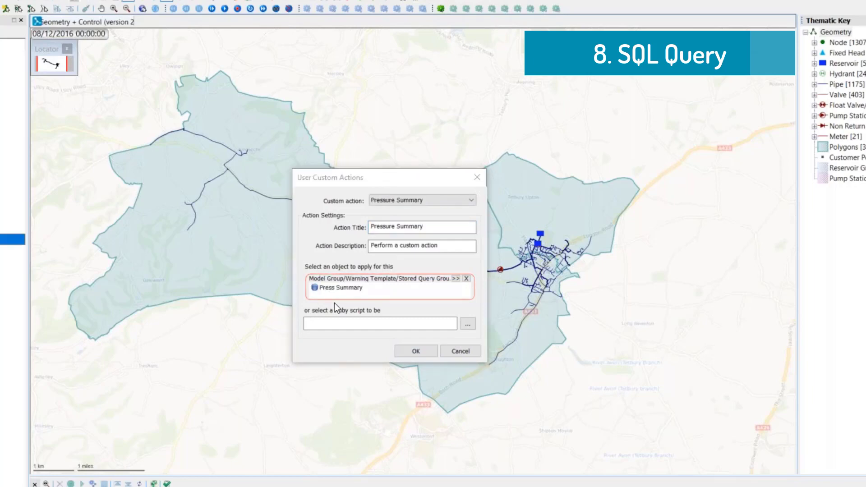
click(420, 352)
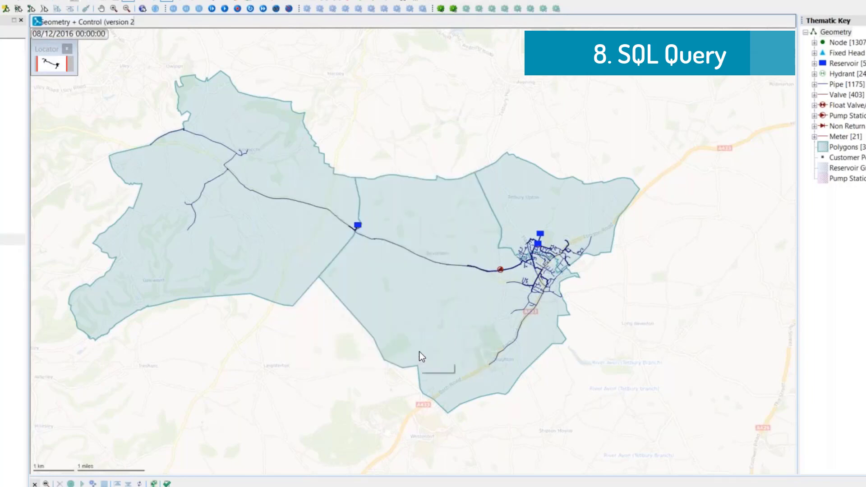
click(453, 9)
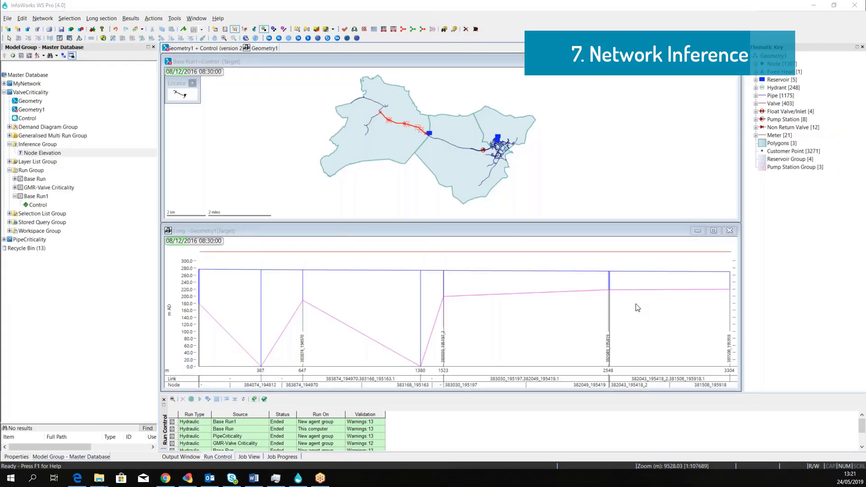
Extend the selected red route with more pipes and zoom the map to fit it.
click(387, 68)
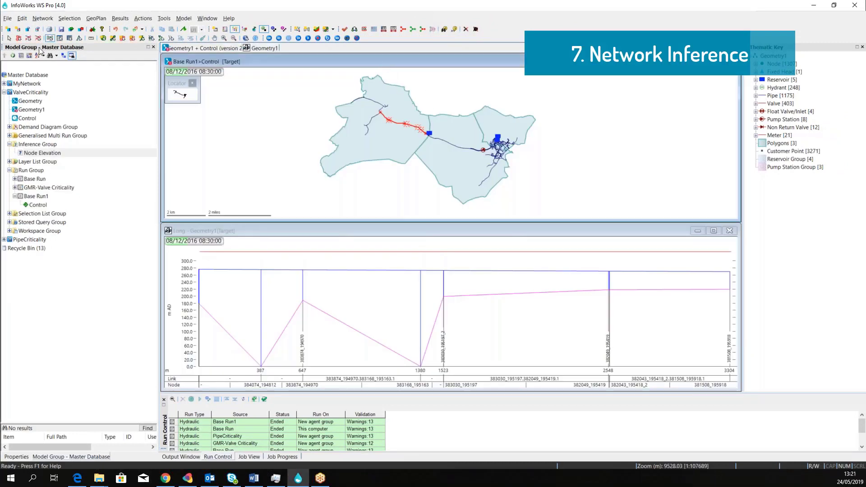
scroll(387, 108, up, 7)
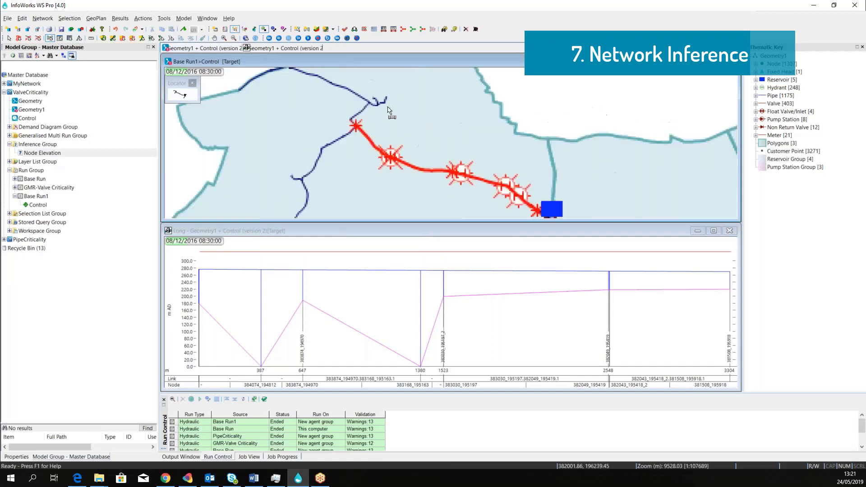
click(339, 119)
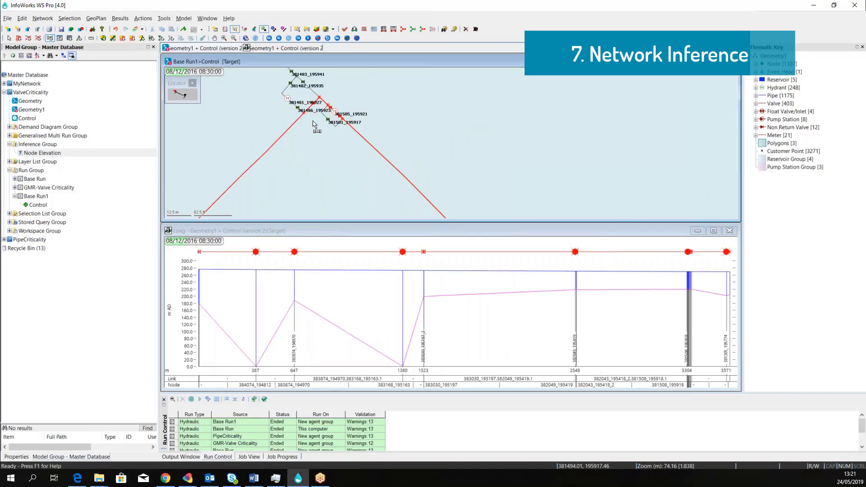
scroll(317, 131, down, 3)
scroll(264, 166, up, 2)
click(306, 153)
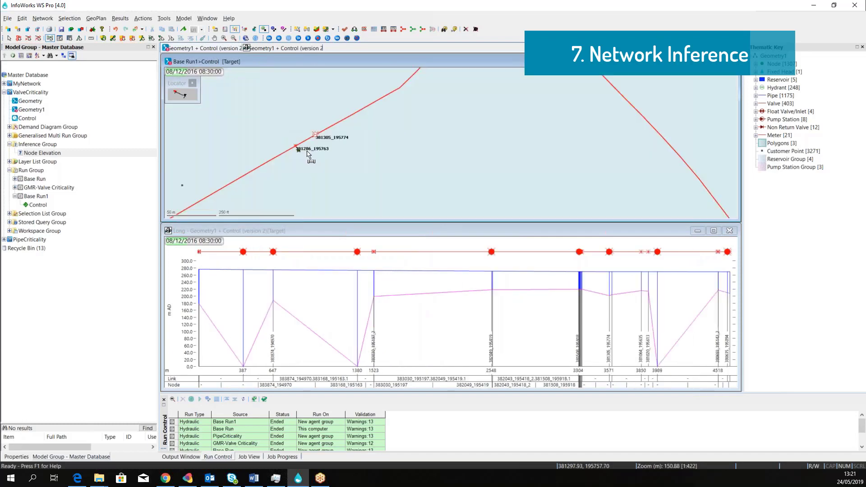
scroll(307, 154, down, 2)
right_click(311, 156)
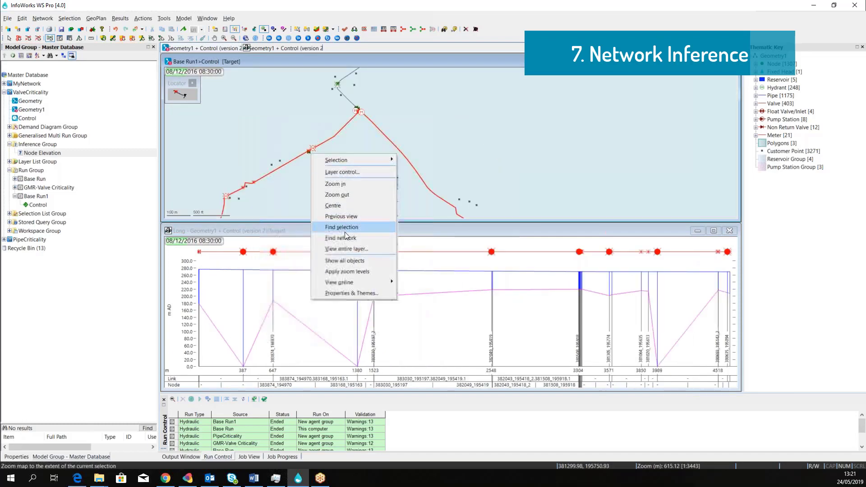
click(345, 228)
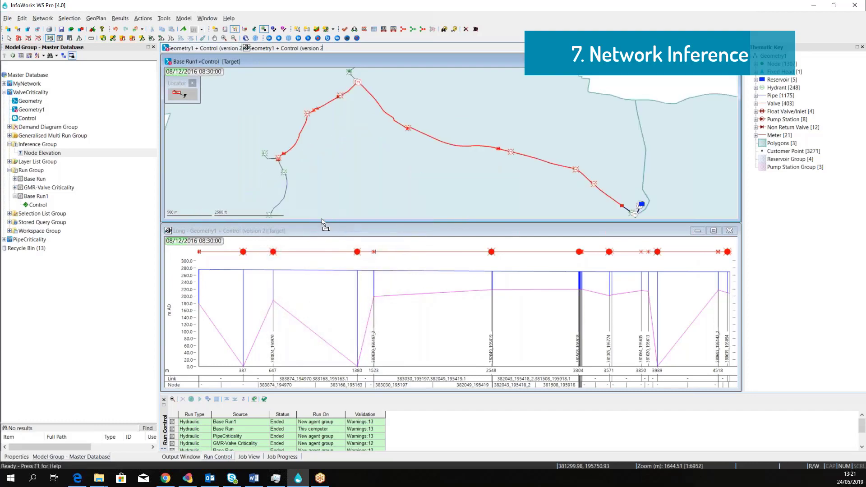
Set Node Elevation to infer from surrounding nodes flagged U2, and apply it to the network.
double_click(41, 153)
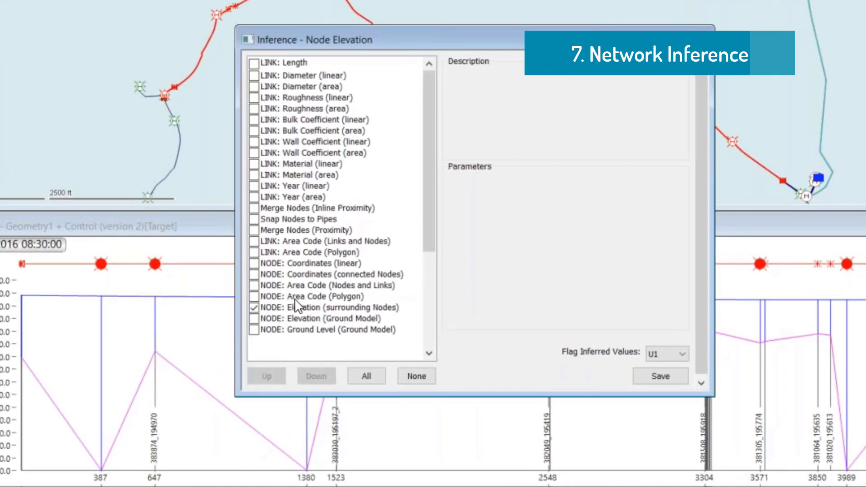
click(293, 307)
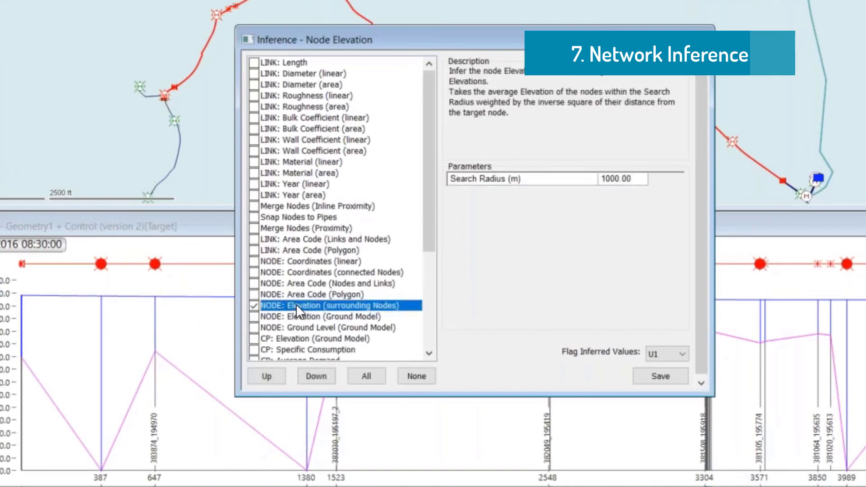
click(680, 355)
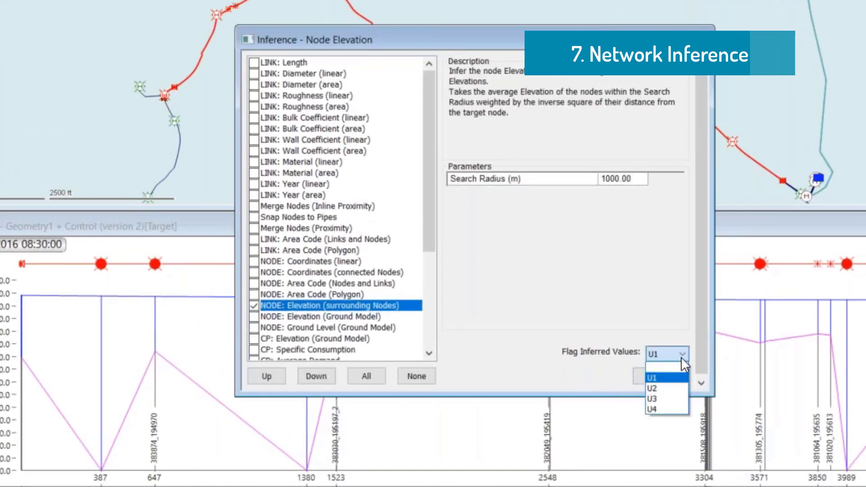
click(672, 389)
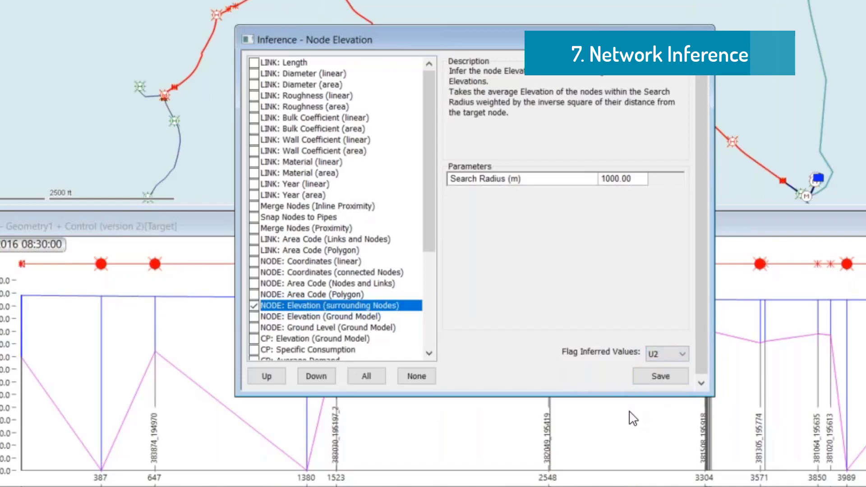
click(651, 380)
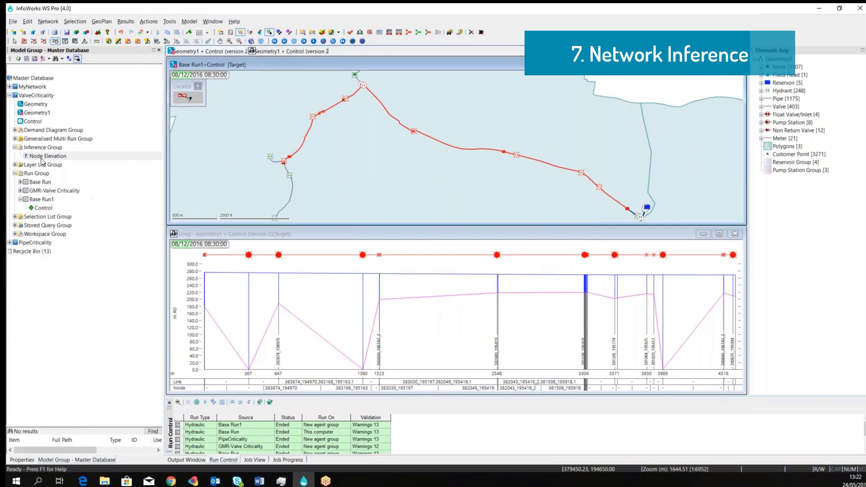
drag(42, 161, 319, 158)
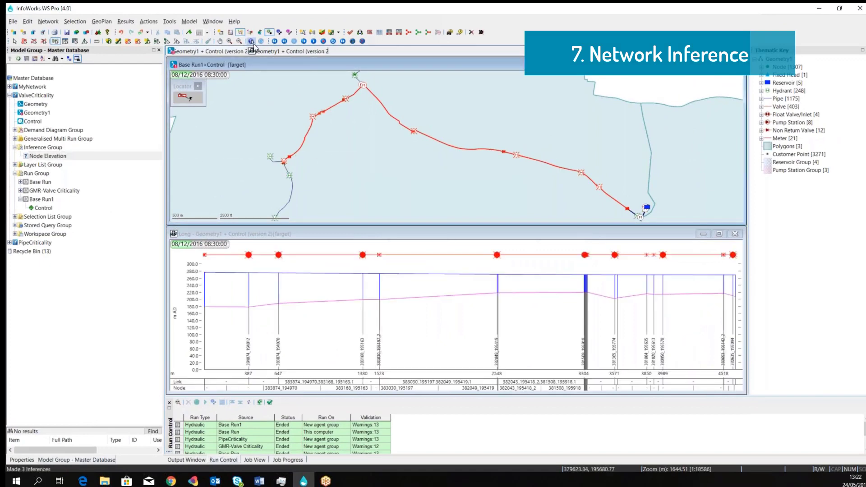
Inspect a hydrant from the long section and show its object properties.
click(251, 41)
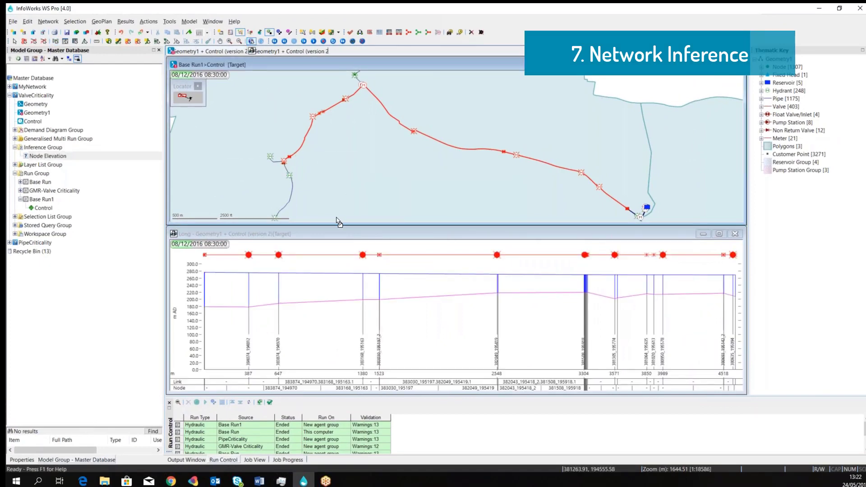
click(363, 256)
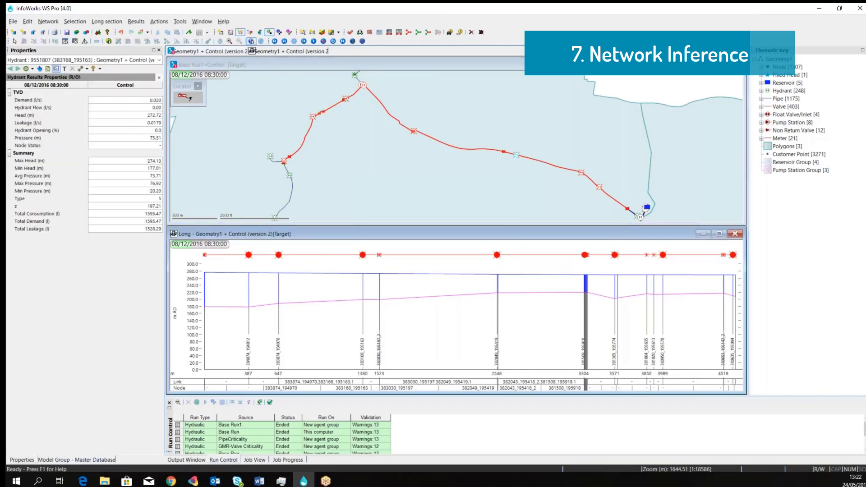
click(56, 69)
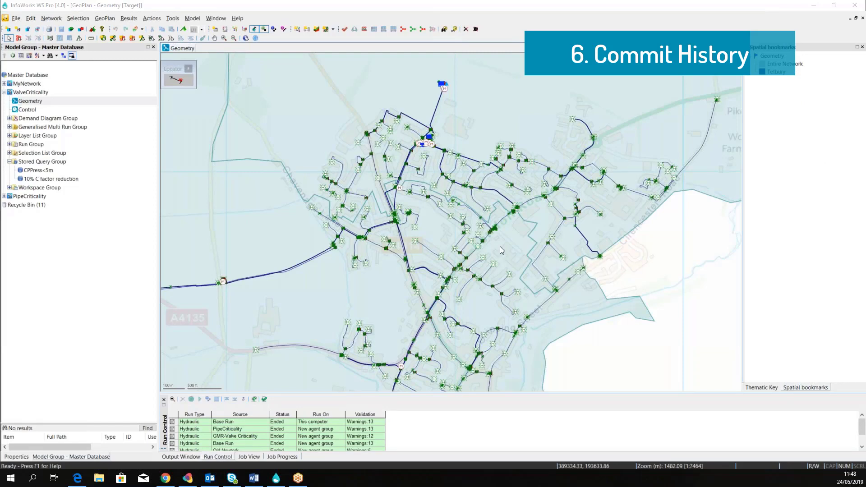
Validate and commit the Geometry network changes to the master database.
click(73, 180)
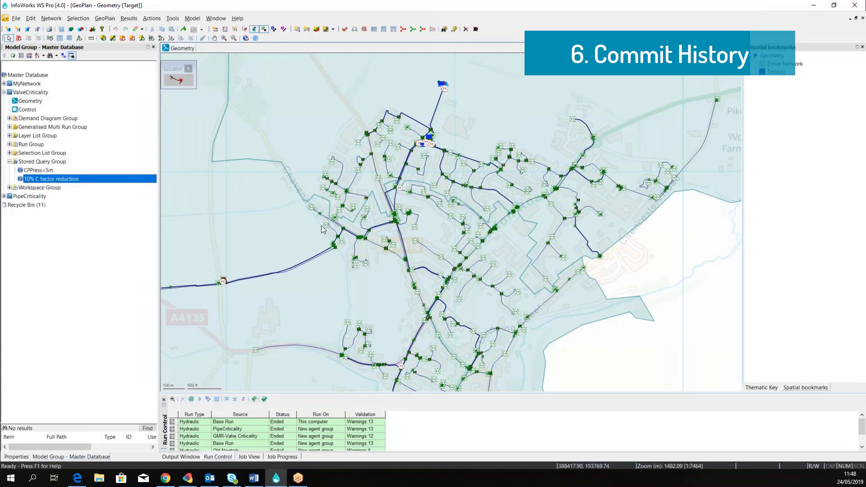
right_click(28, 102)
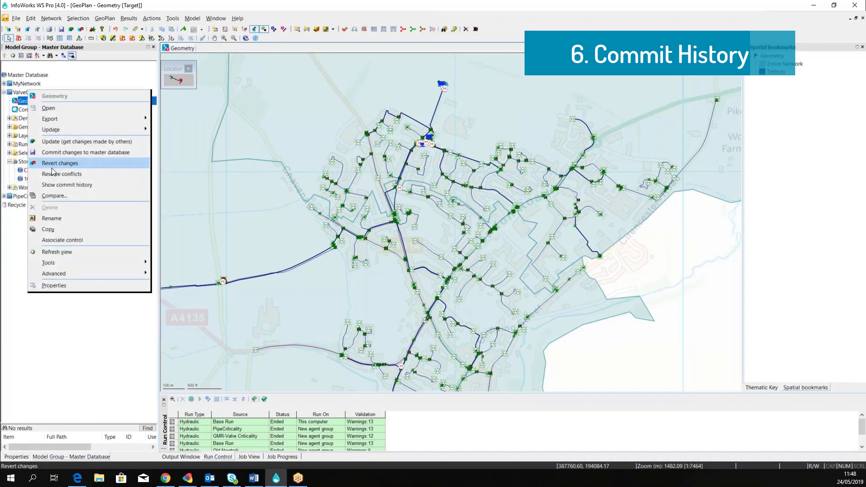
click(59, 154)
click(425, 265)
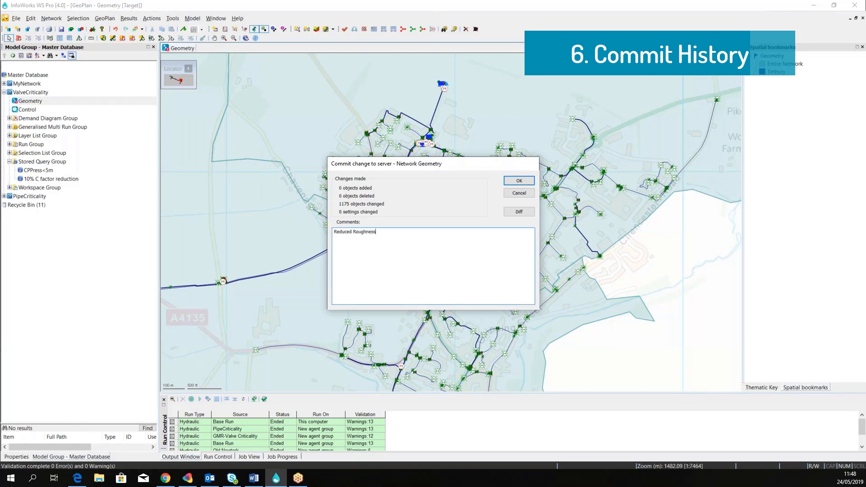
click(514, 182)
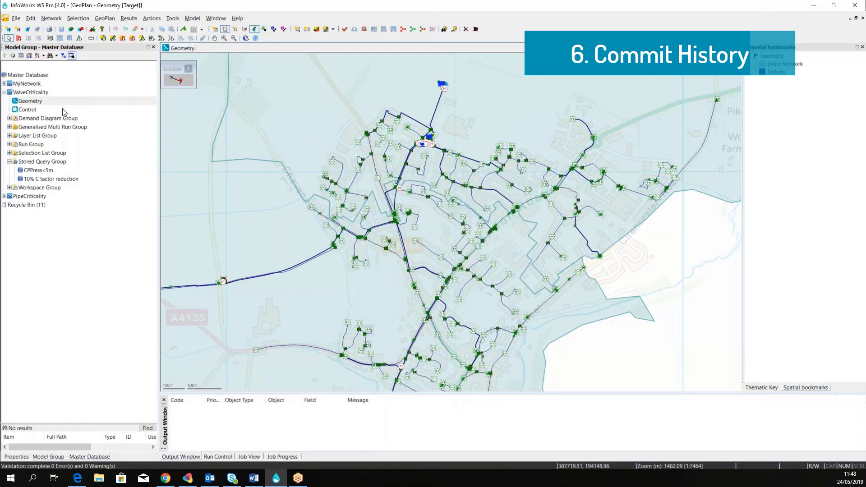
Open version 5, 'Added Area Codes', from the Geometry commit history.
right_click(29, 104)
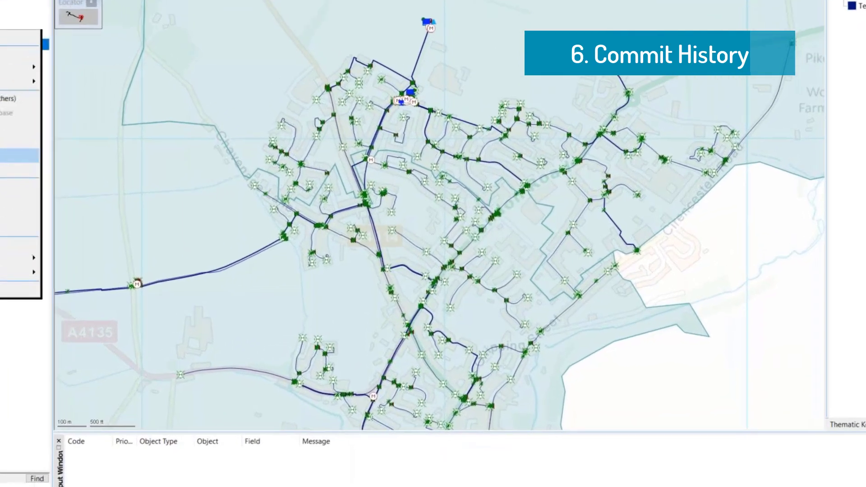
click(72, 168)
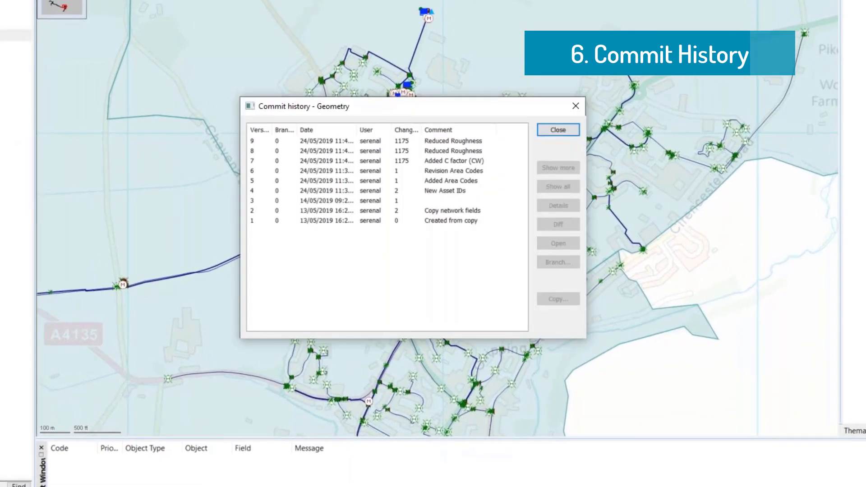
click(349, 180)
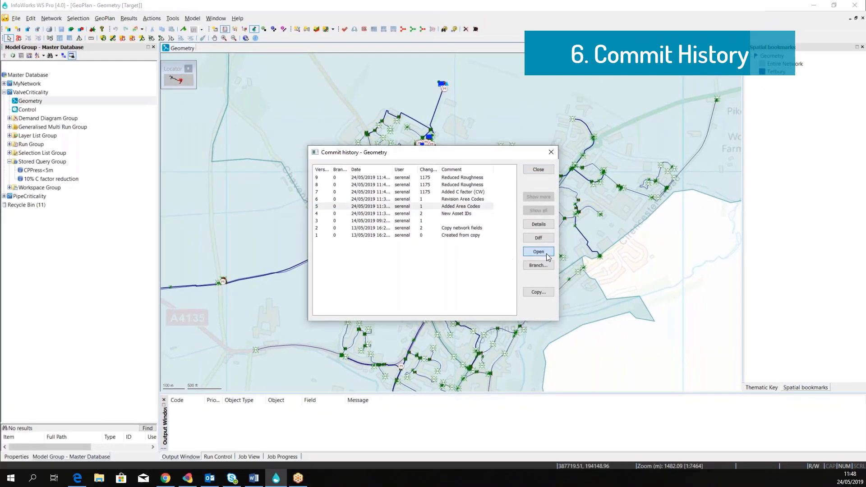
click(558, 243)
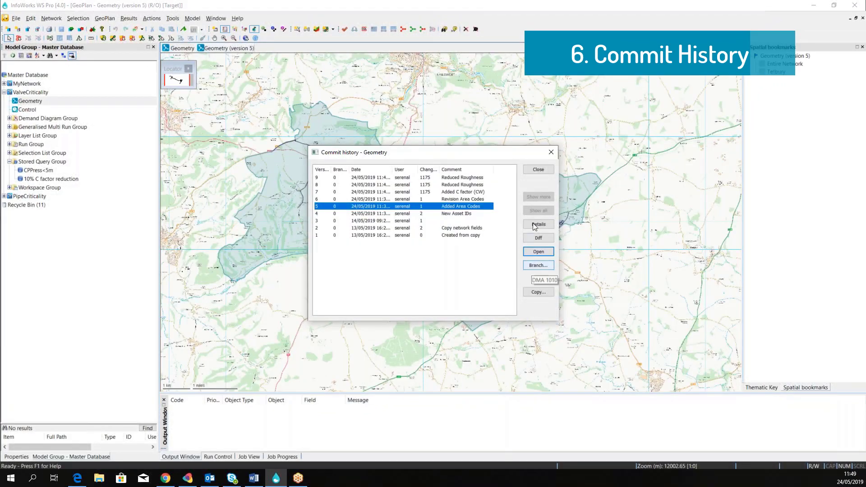
click(542, 170)
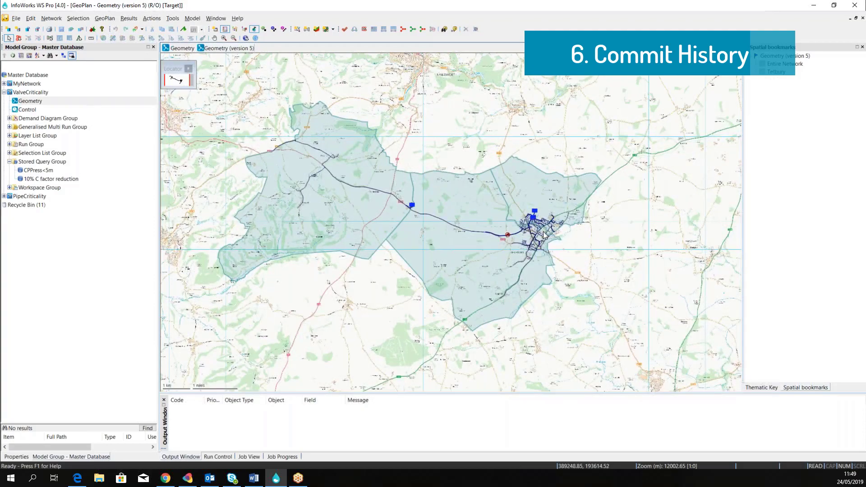
scroll(545, 235, up, 5)
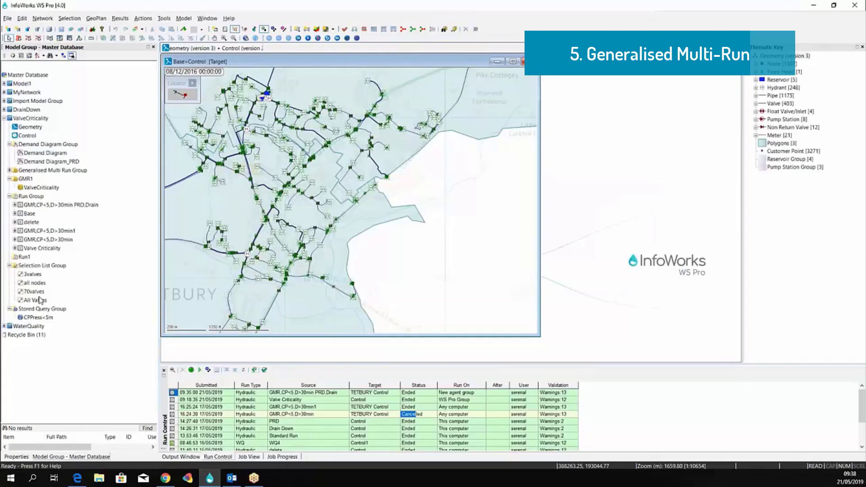
Highlight all valves and create a Generalised Multi Run Config named Criticality under GMR1.
drag(40, 300, 262, 274)
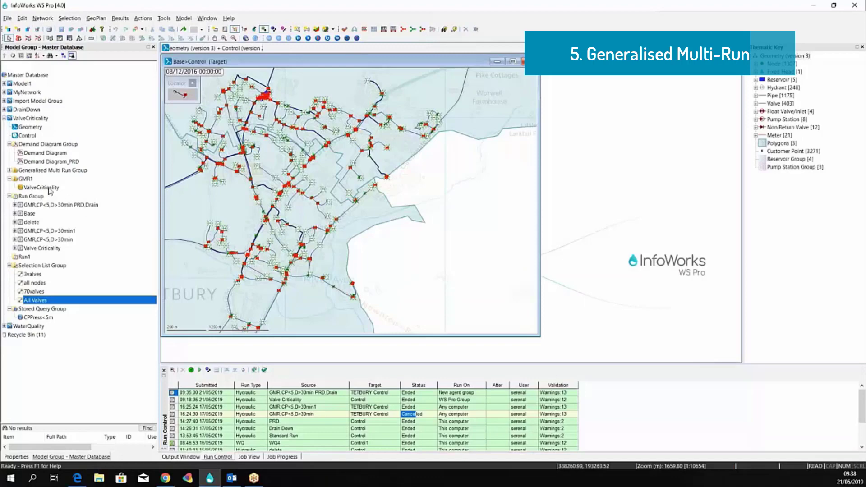
right_click(31, 180)
mouse_move(52, 206)
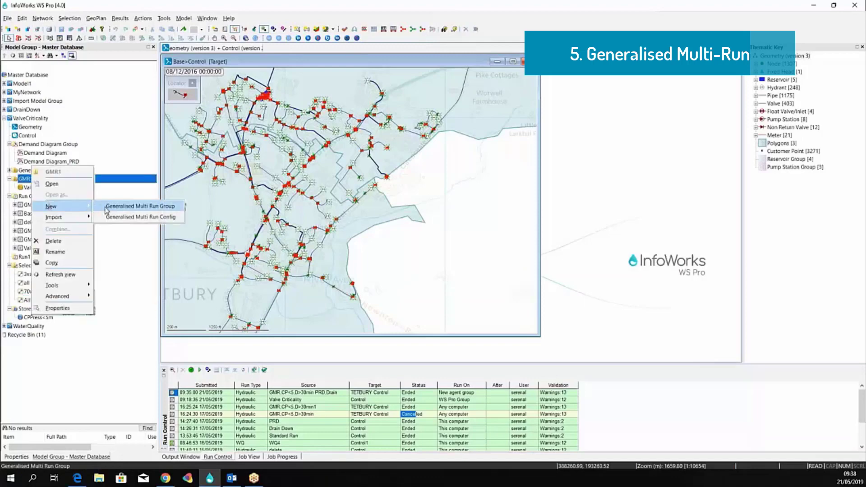
click(116, 217)
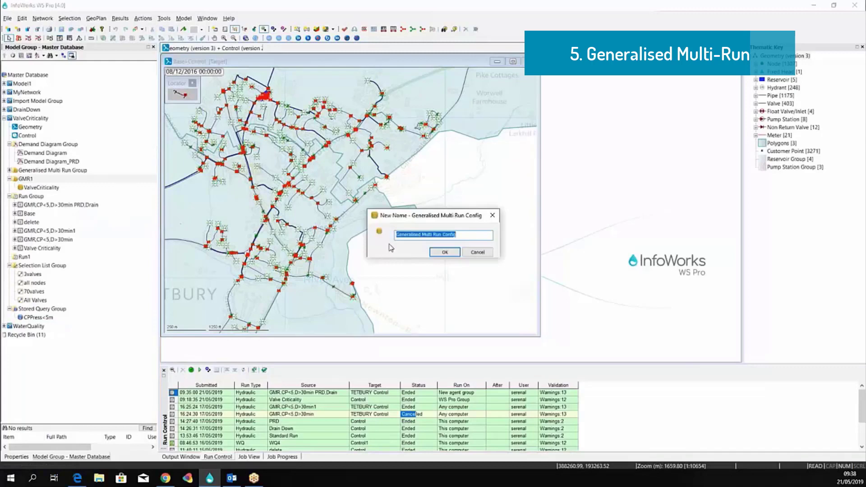
text(Criticality)
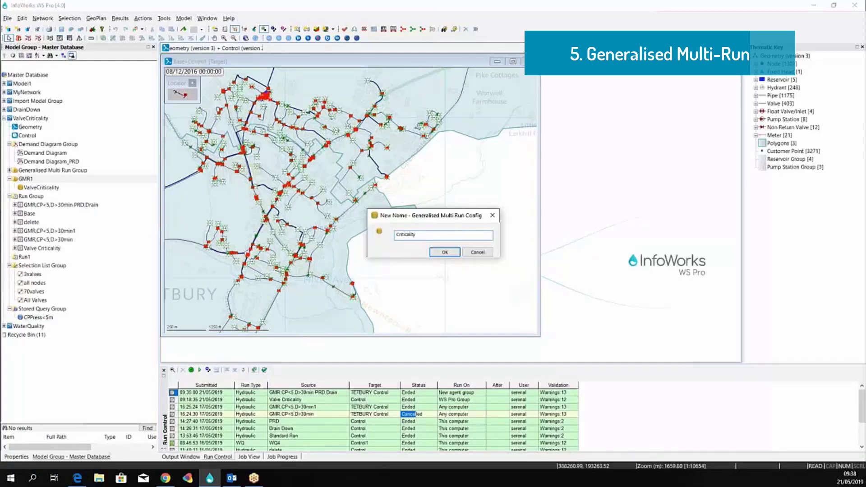
click(449, 255)
Open the Criticality configuration and add All Valves as its selection list.
double_click(39, 197)
drag(324, 111, 526, 81)
drag(34, 309, 469, 108)
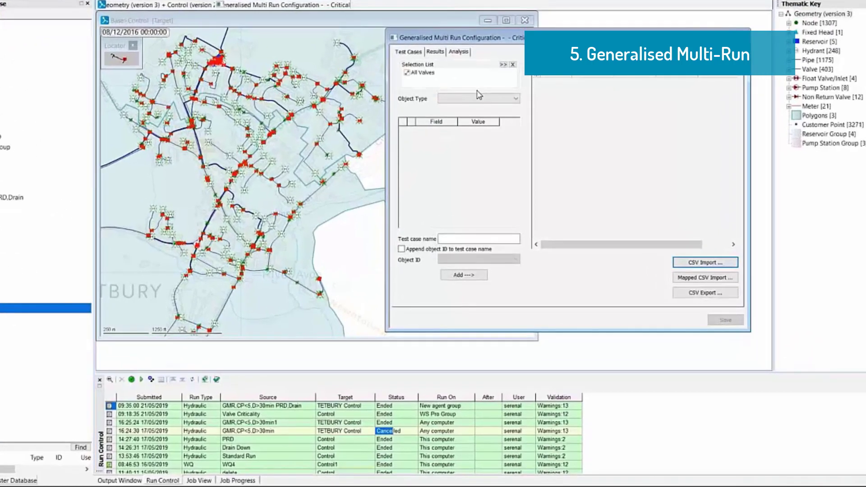
Add one Valve (Control) test case per valve with Opening (%) 0, appending object IDs to names.
click(495, 129)
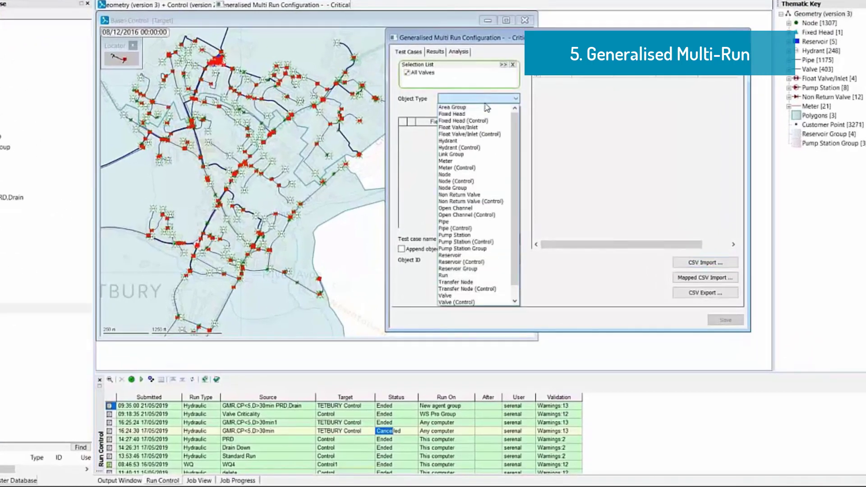
click(457, 310)
scroll(460, 192, down, 6)
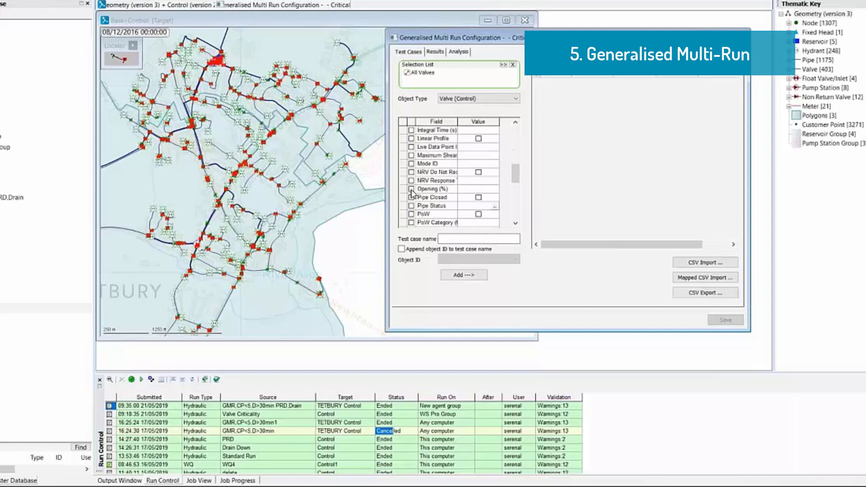
click(477, 190)
text(0)
click(401, 249)
click(465, 276)
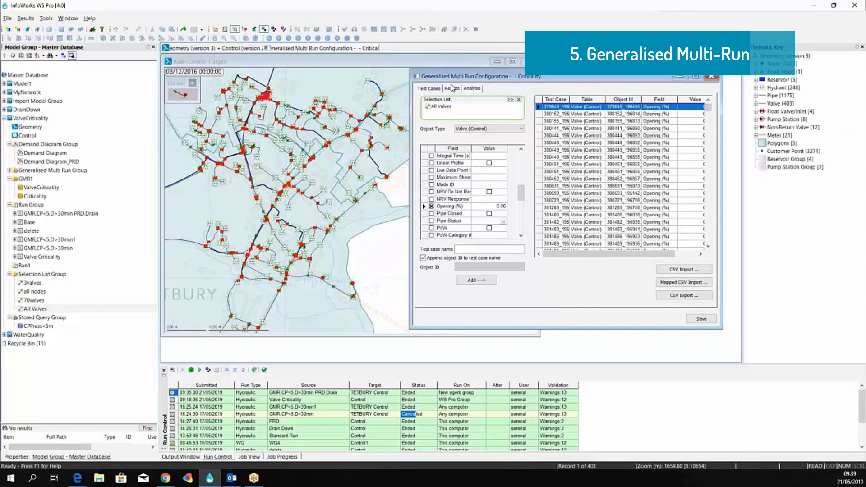
Analyse the test results with the CPPress<5m stored query.
click(459, 52)
click(428, 120)
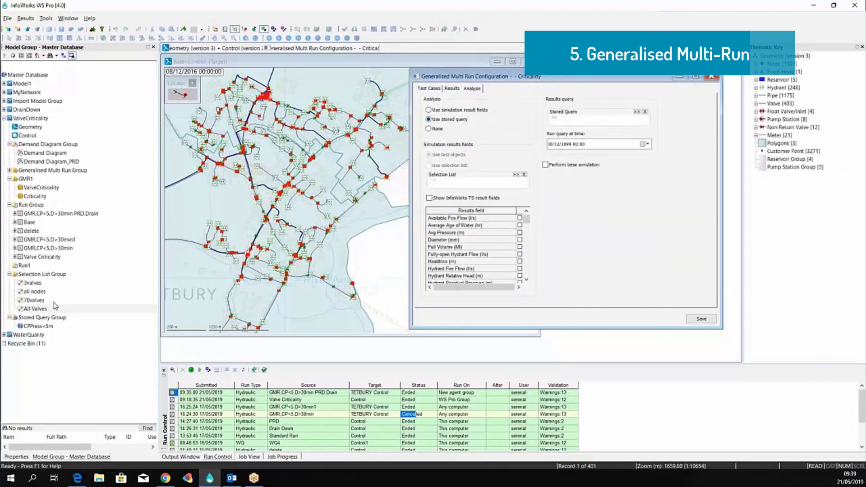
drag(38, 326, 562, 118)
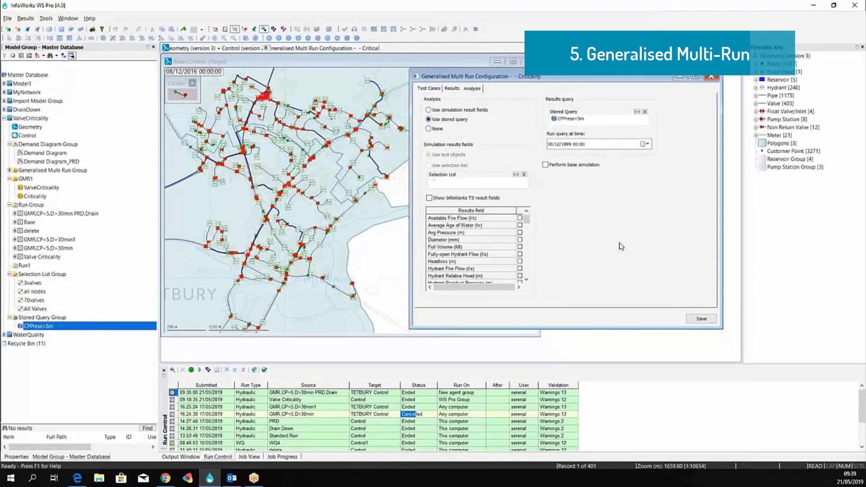
Save and close Criticality, then run the Criticality hydraulic run as a generalised multi run using it.
click(701, 319)
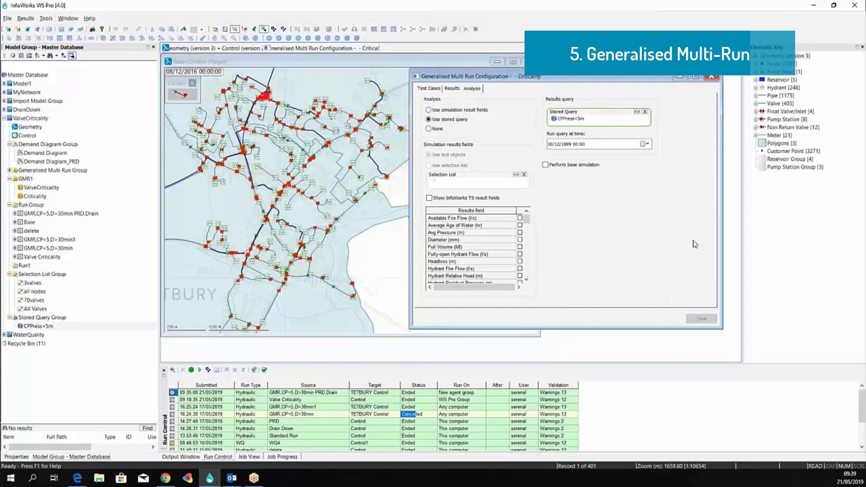
click(713, 77)
double_click(23, 266)
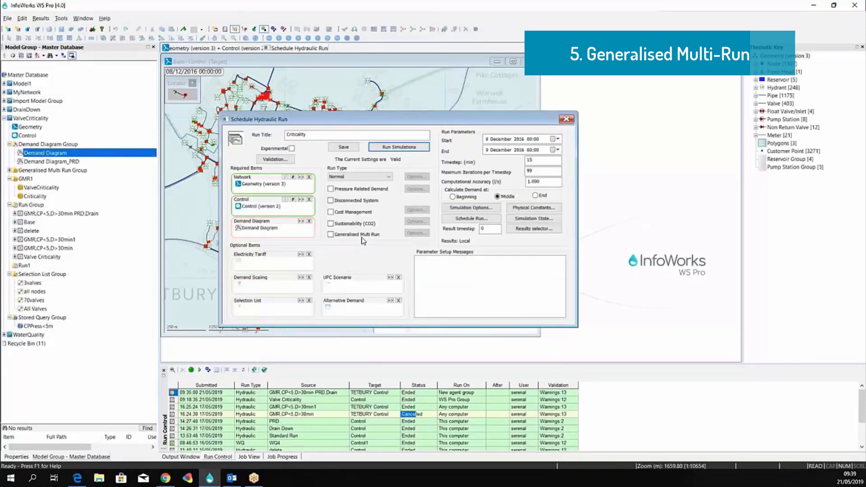
click(330, 234)
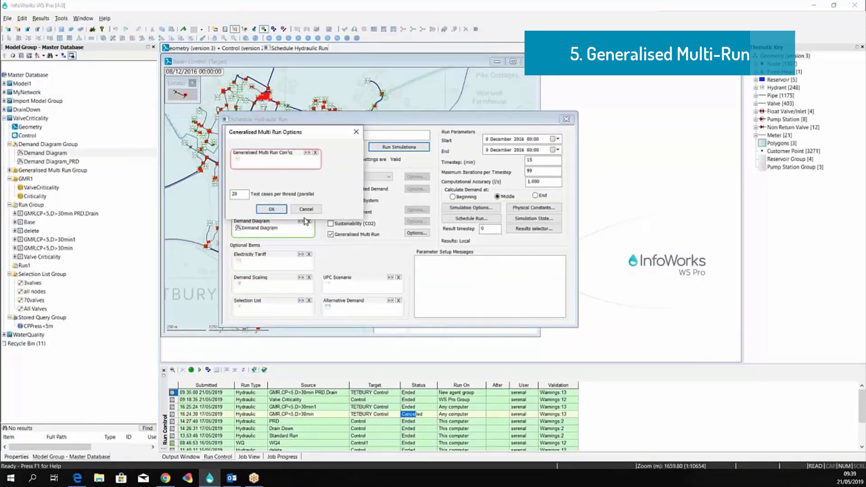
drag(35, 197, 262, 159)
click(272, 210)
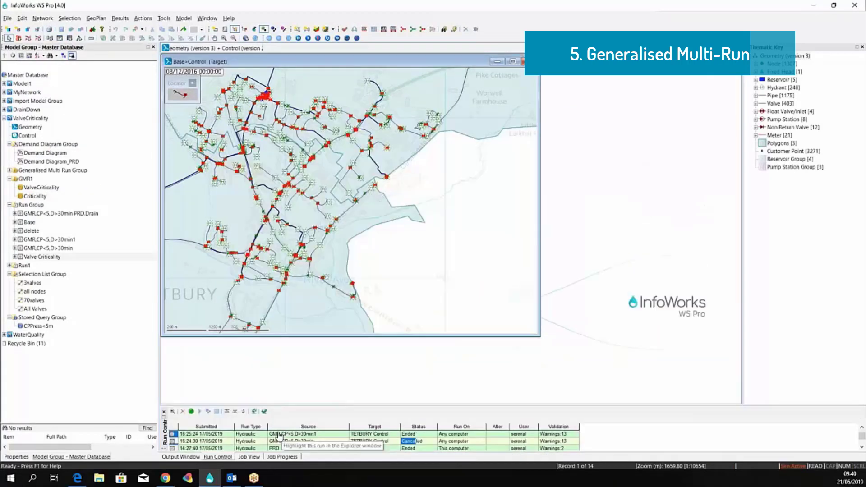
Open the Control result's summary report settings and aggregate them by test case.
click(15, 258)
right_click(30, 266)
click(54, 304)
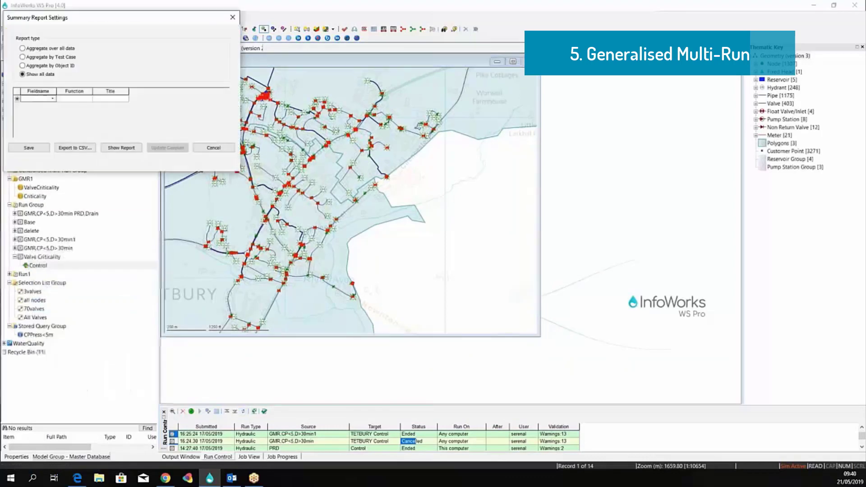
drag(145, 17, 600, 119)
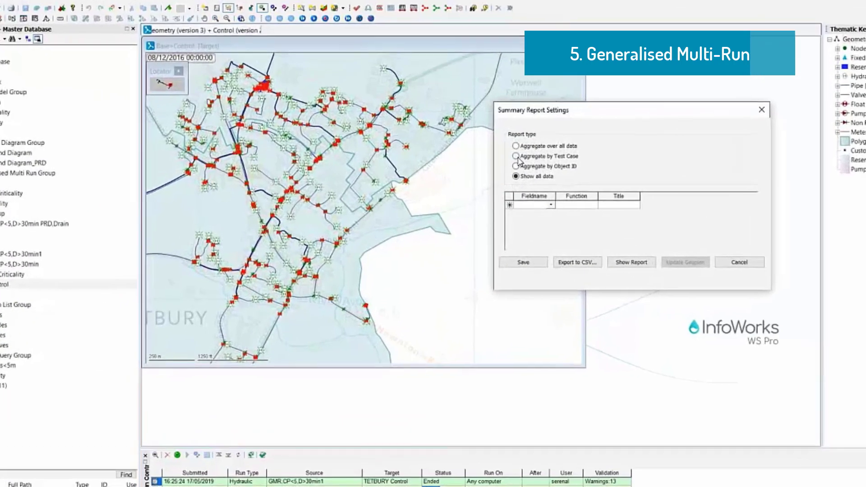
click(517, 157)
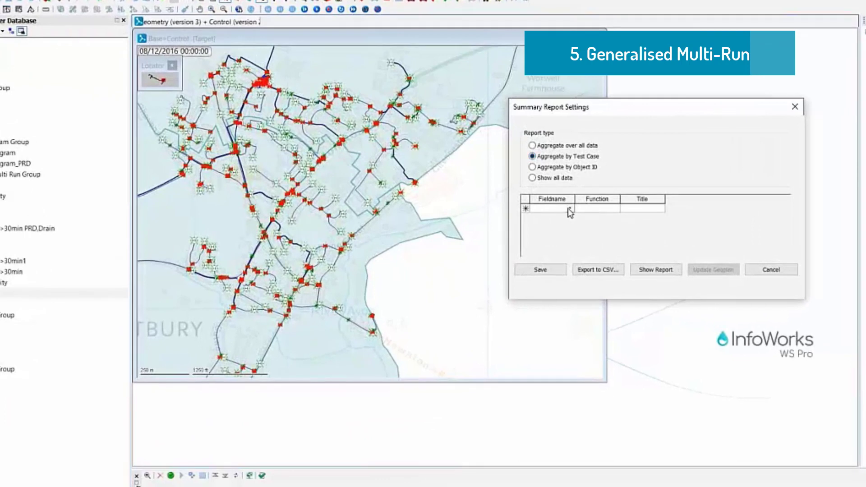
Add Duration Count and Duration Sum rows and generate the summary report.
click(569, 210)
click(551, 220)
click(600, 210)
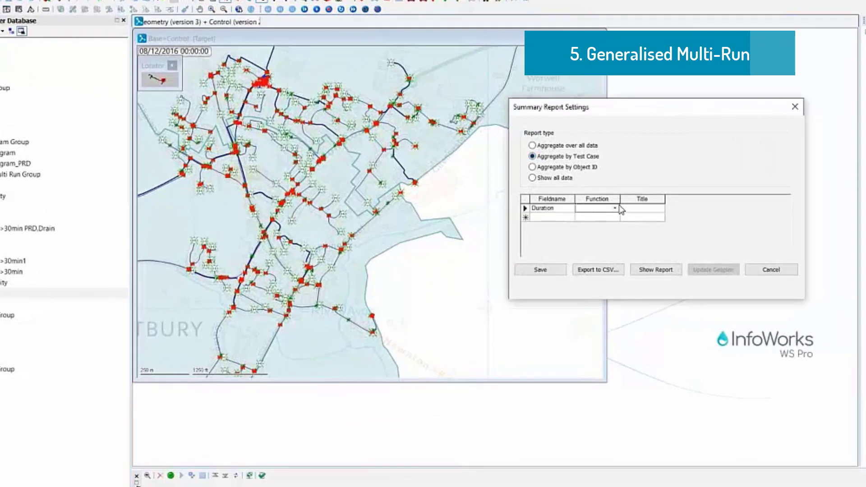
click(616, 208)
click(582, 225)
click(570, 220)
click(559, 225)
click(615, 218)
click(660, 274)
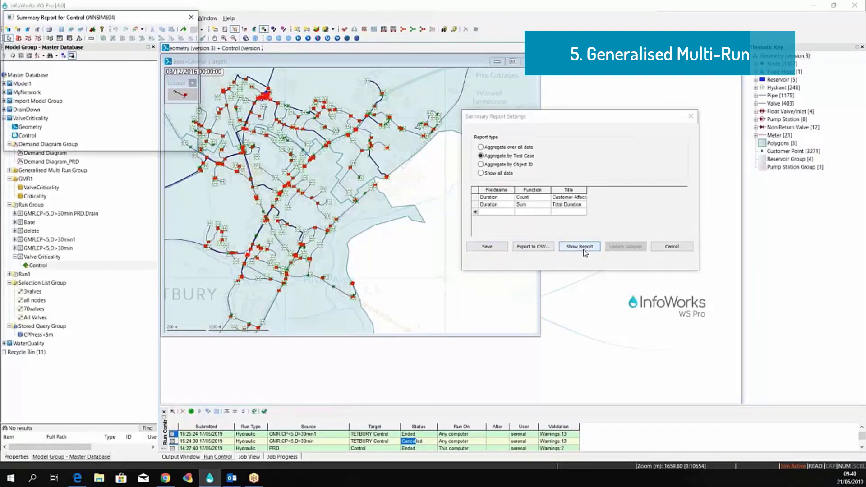
Close the report settings and place an enlarged report table beside the map.
click(691, 116)
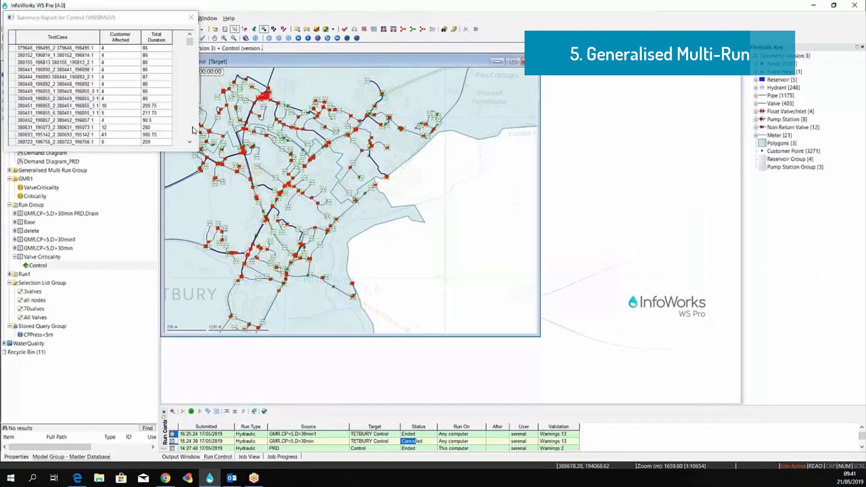
drag(150, 21, 678, 68)
drag(620, 200, 629, 344)
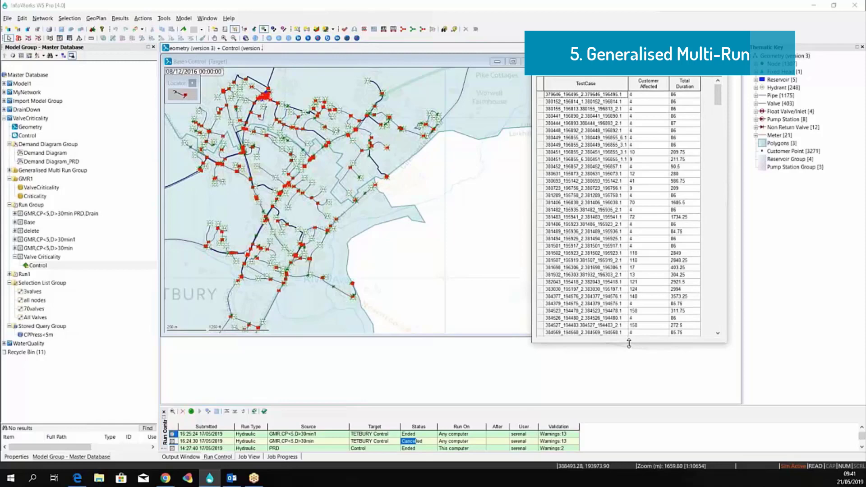
Display the Control result's summary on the GeoPlan.
right_click(41, 268)
click(50, 277)
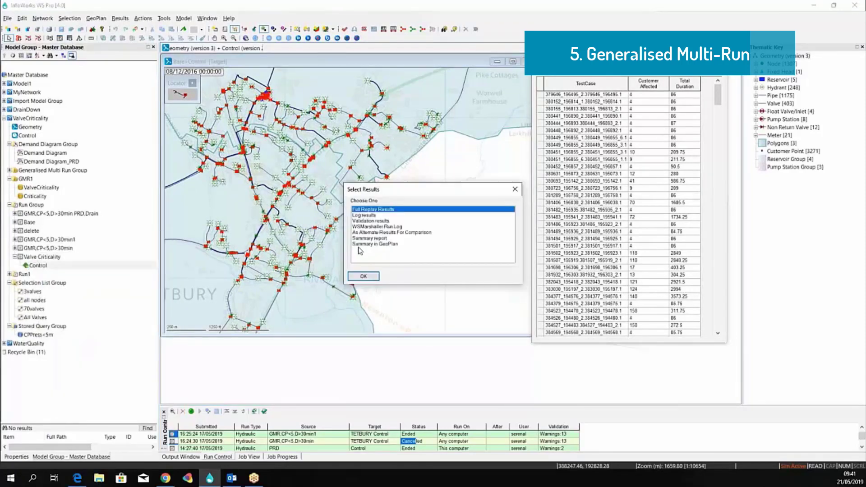
click(364, 244)
click(366, 276)
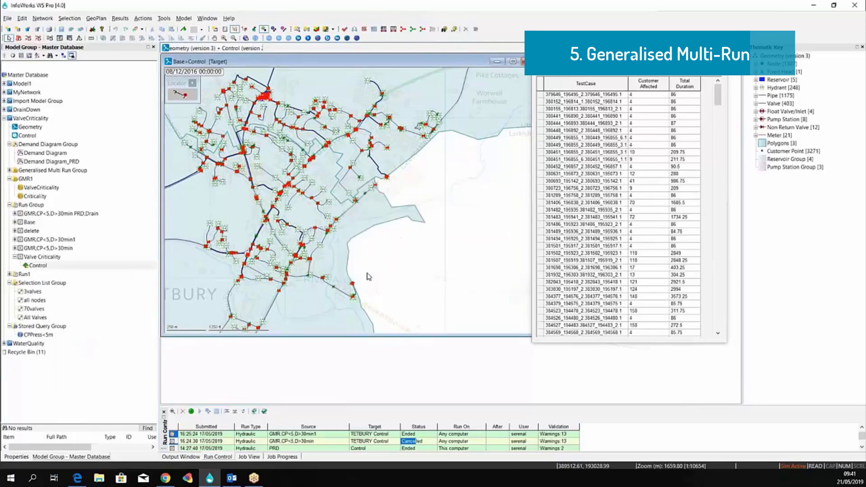
Theme the valves on the map by gmr: Total Duration.
right_click(369, 276)
click(411, 411)
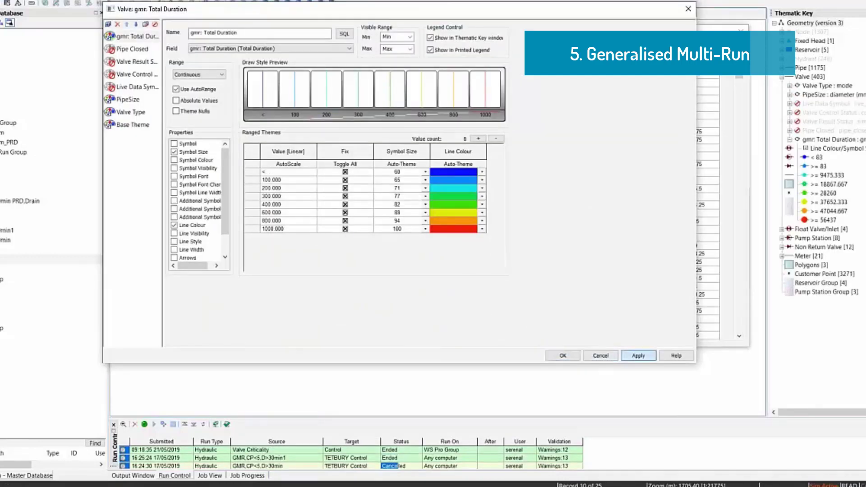
click(639, 356)
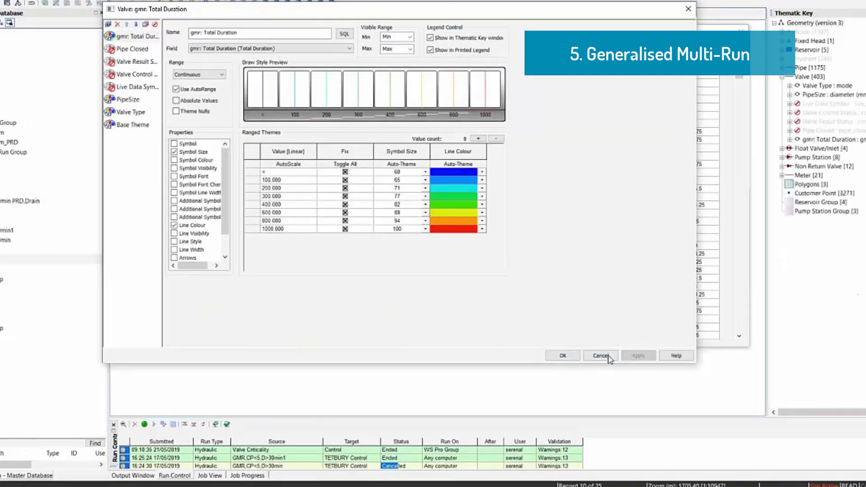
click(573, 359)
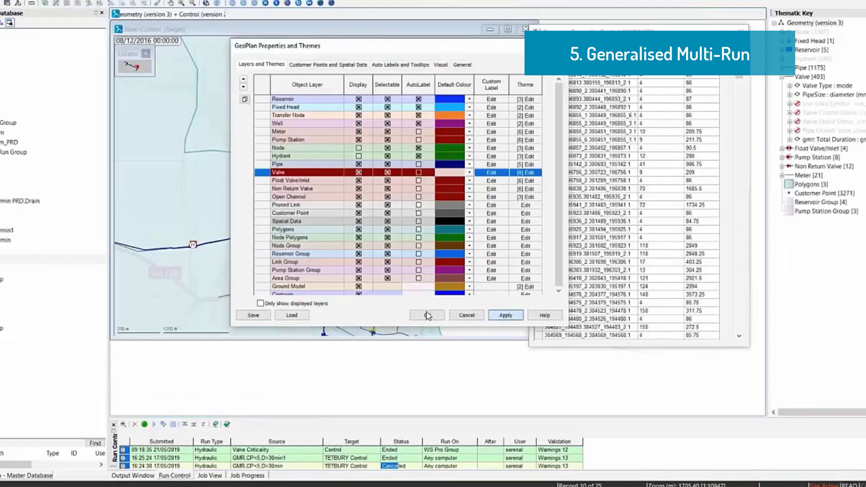
click(428, 316)
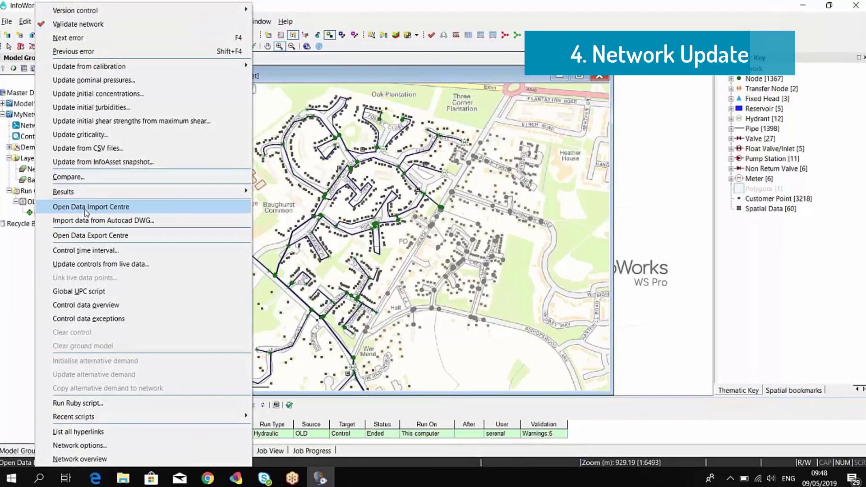
Import Node.shp nodes from a raw shape file with the Node_Config.cfg mapping, merging with existing nodes.
click(85, 208)
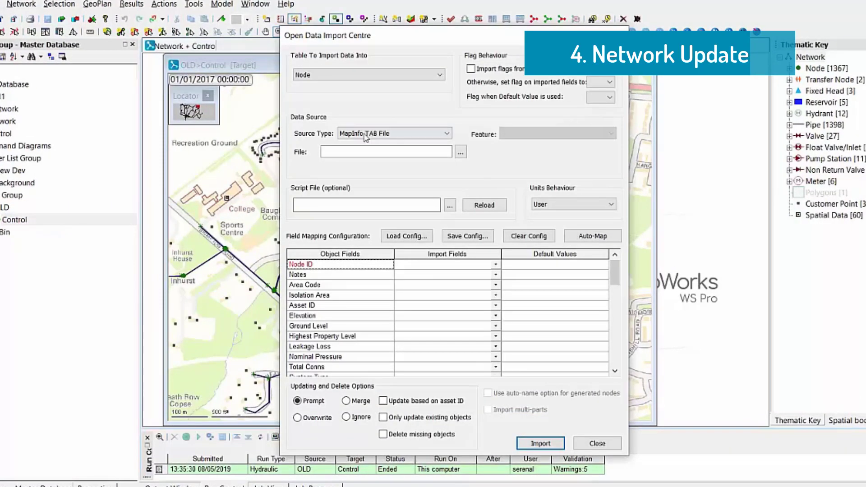
click(366, 134)
click(369, 194)
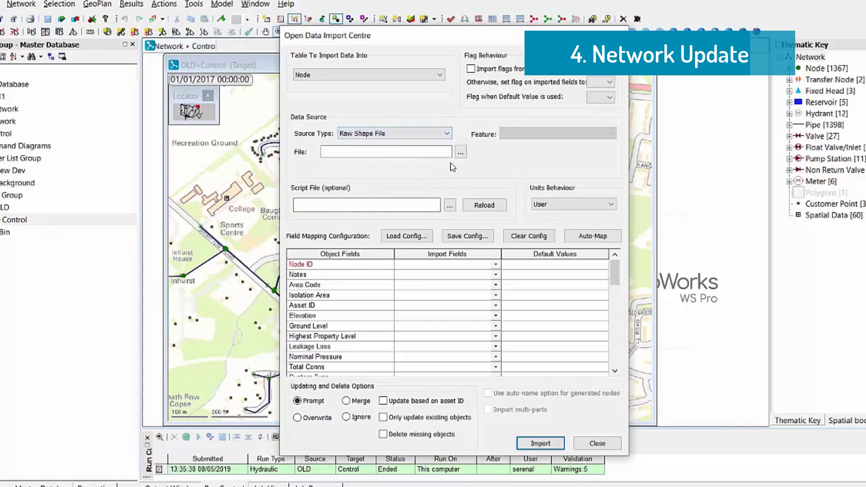
click(460, 154)
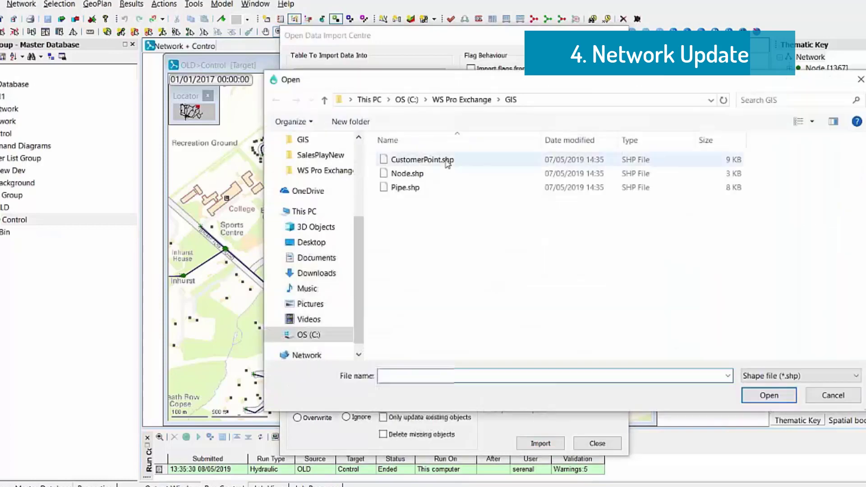
click(407, 173)
click(777, 399)
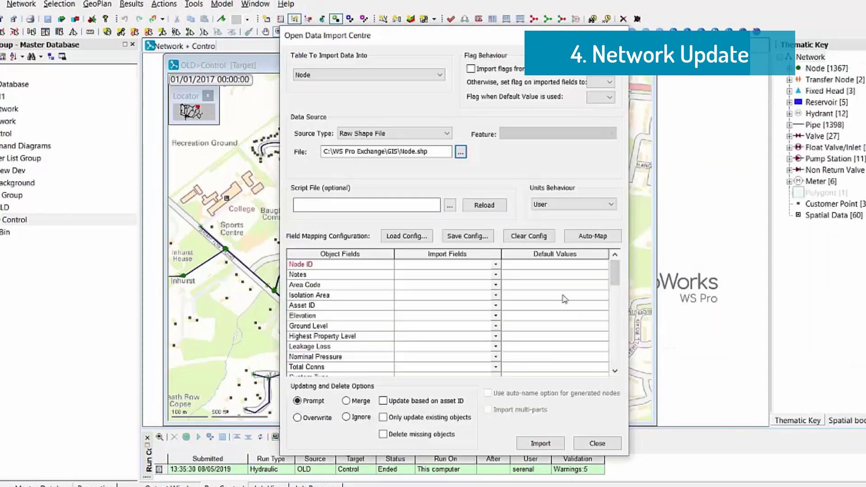
click(421, 236)
click(441, 149)
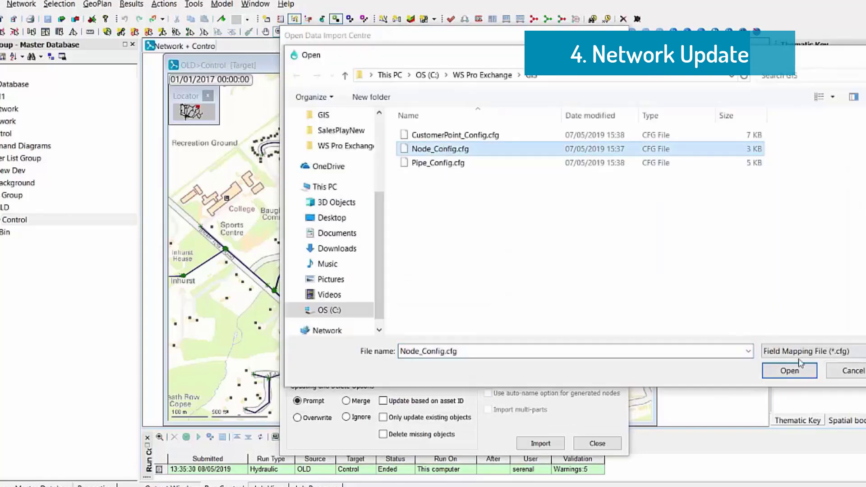
click(790, 370)
click(360, 402)
click(541, 445)
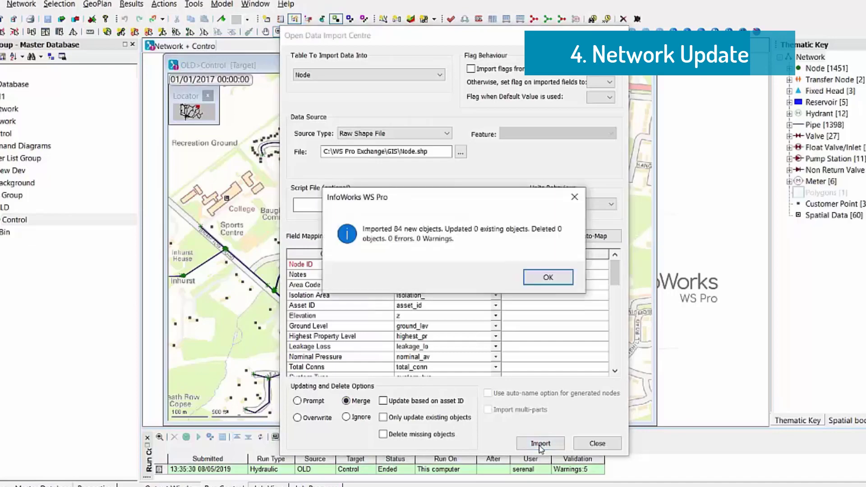
click(547, 278)
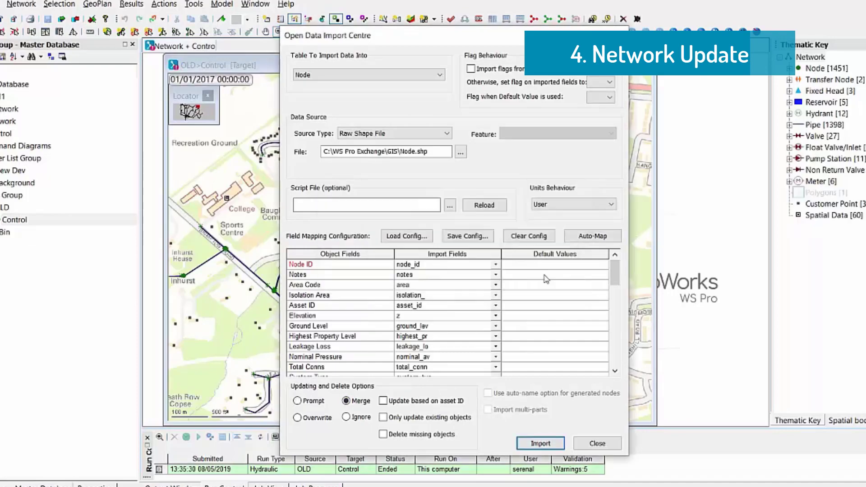
Import Pipe.shp into the Pipe table using the Pipe_Config.cfg field mapping.
drag(459, 40, 740, 48)
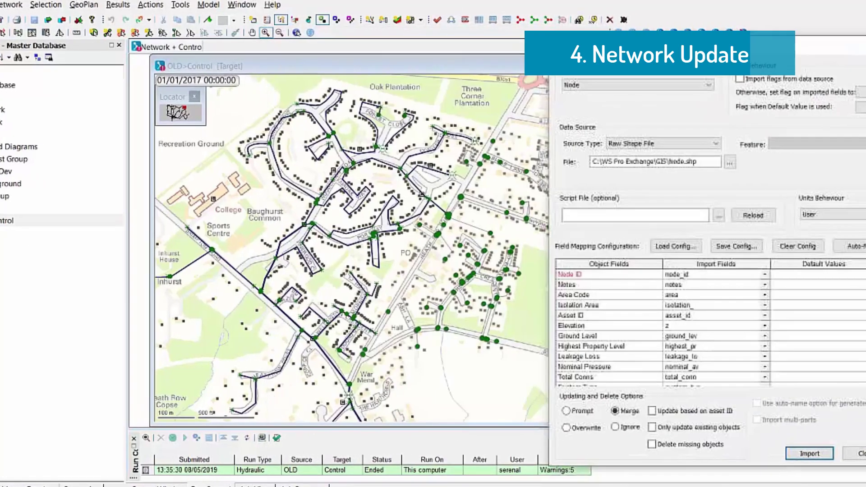
click(679, 83)
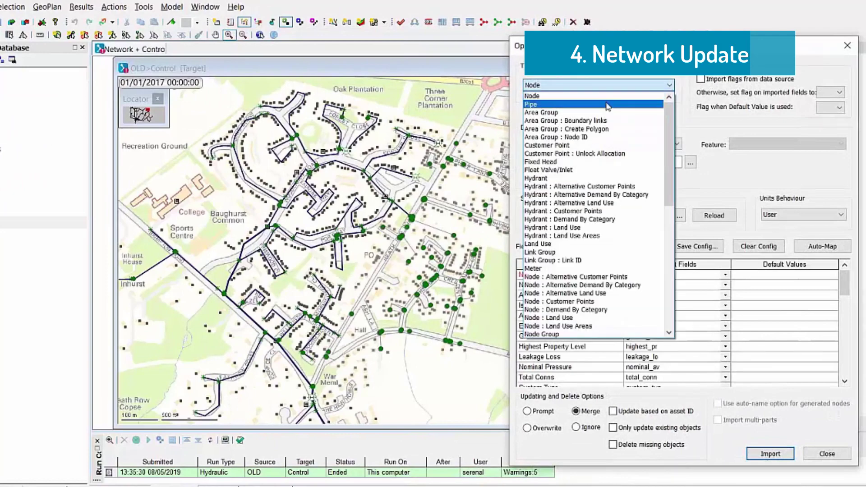
click(614, 105)
click(690, 163)
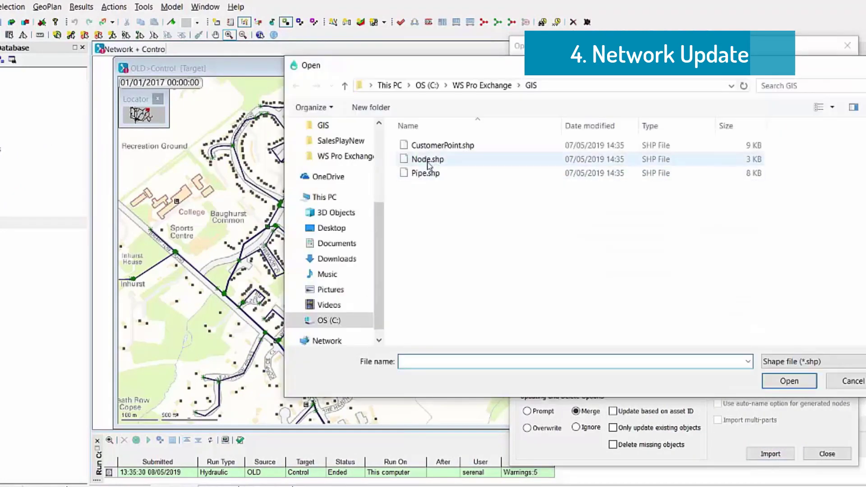
click(426, 173)
click(790, 382)
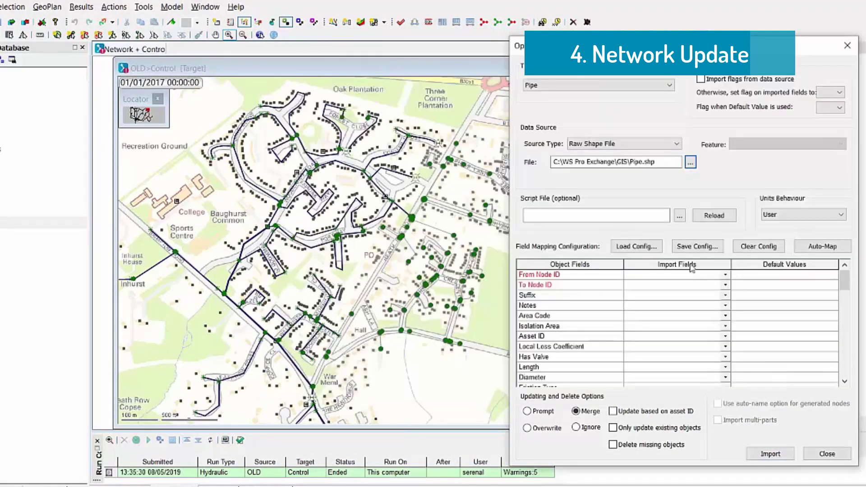
click(653, 250)
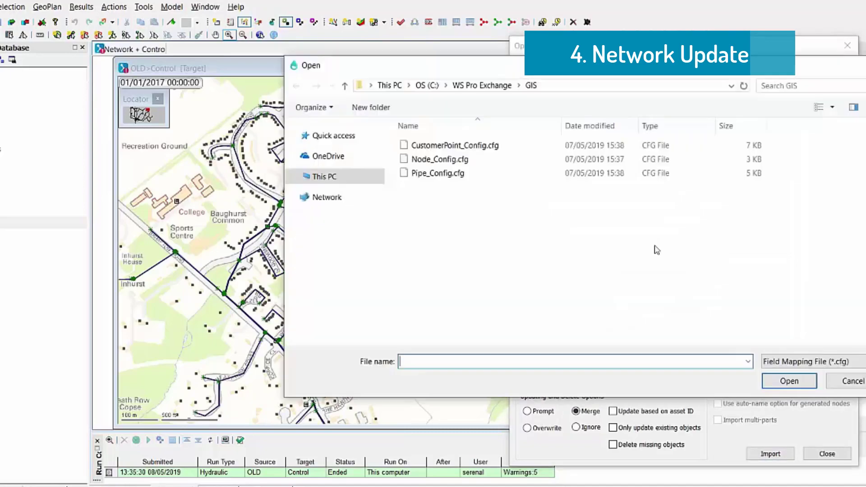
click(465, 177)
click(790, 381)
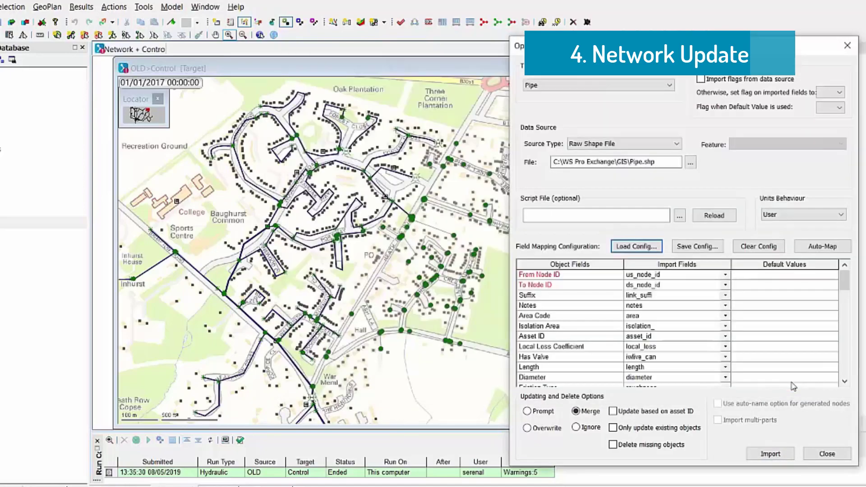
click(769, 456)
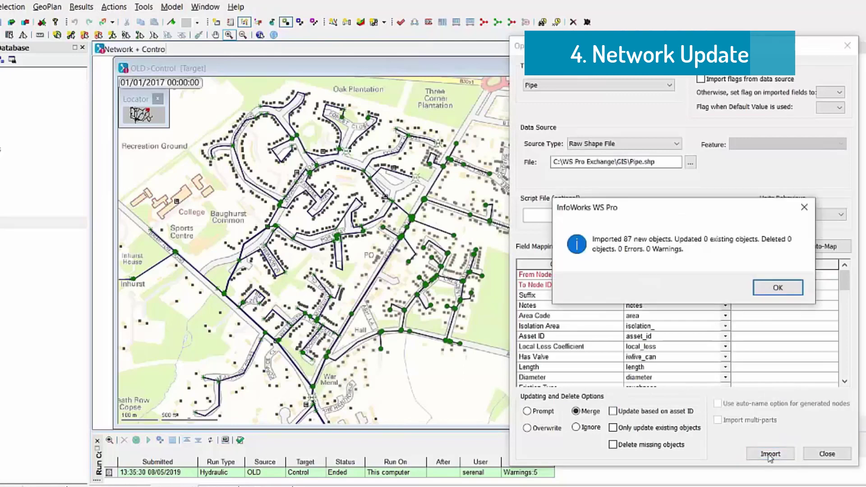
click(777, 288)
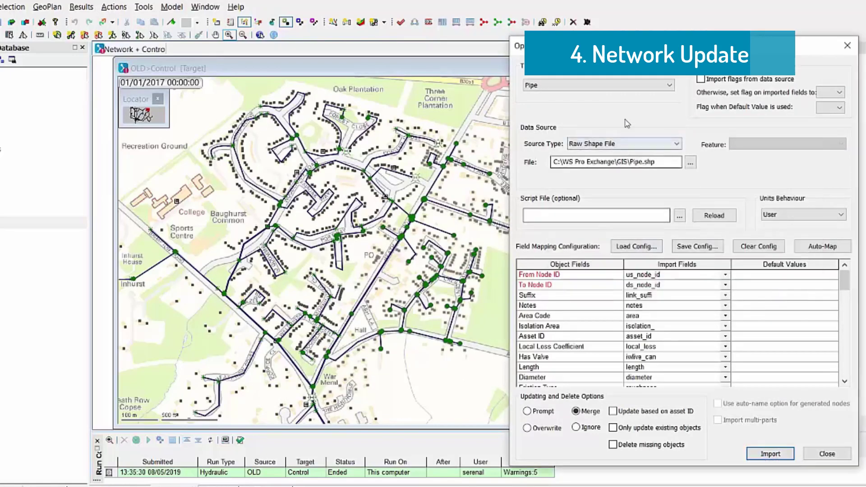
Import CustomerPoint.shp as Customer Point objects using the CustomerPoint_Config.cfg field mapping.
click(626, 86)
click(604, 137)
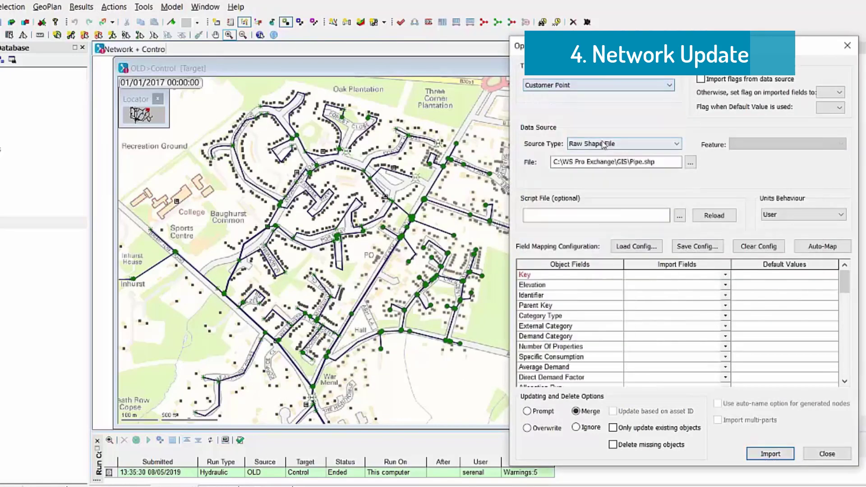
click(690, 164)
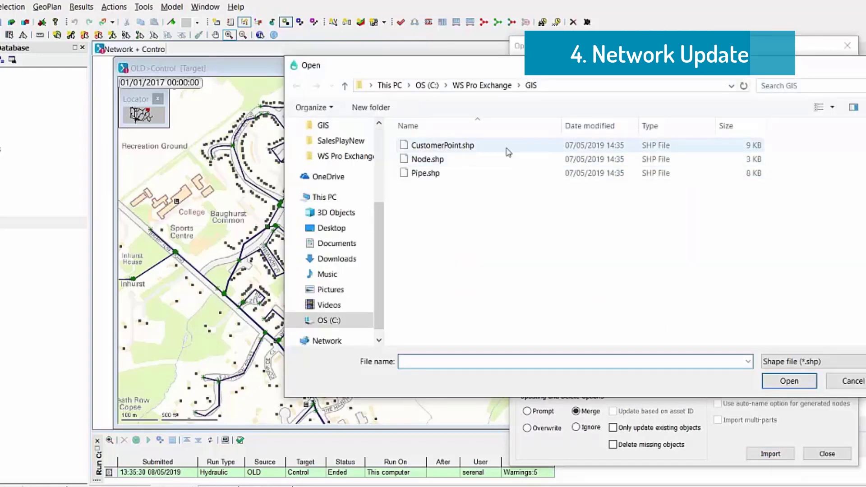
click(507, 147)
click(772, 379)
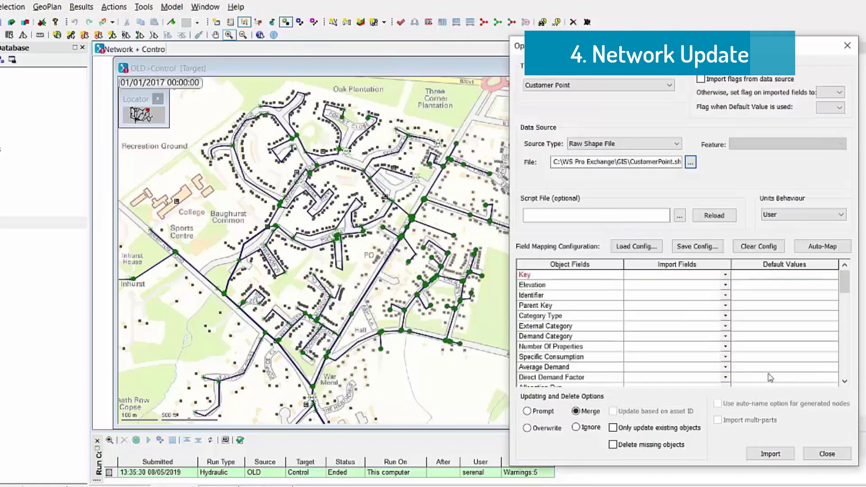
click(652, 249)
click(505, 149)
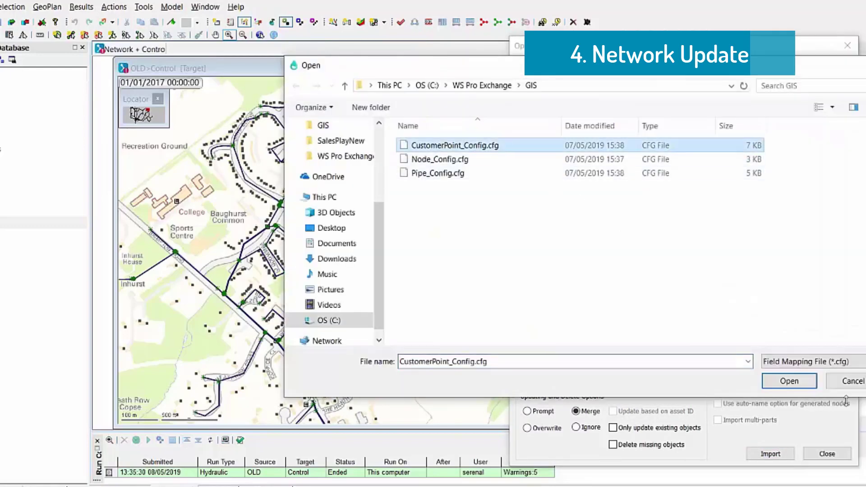
click(801, 382)
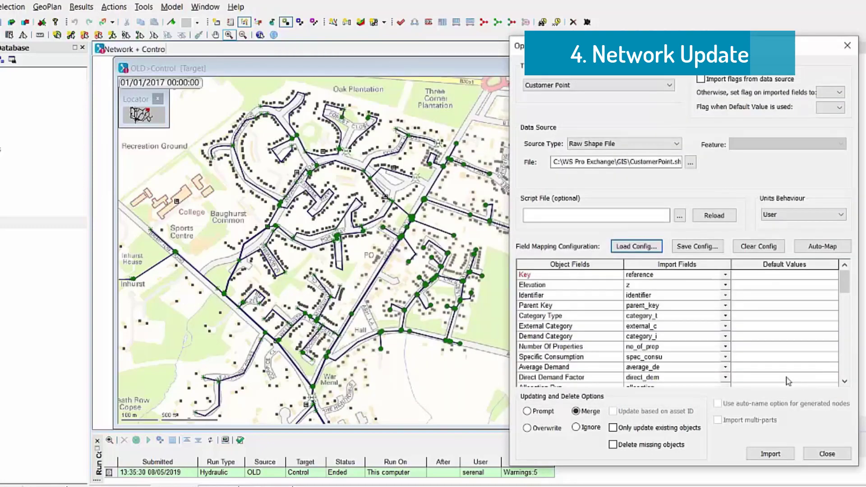
click(782, 454)
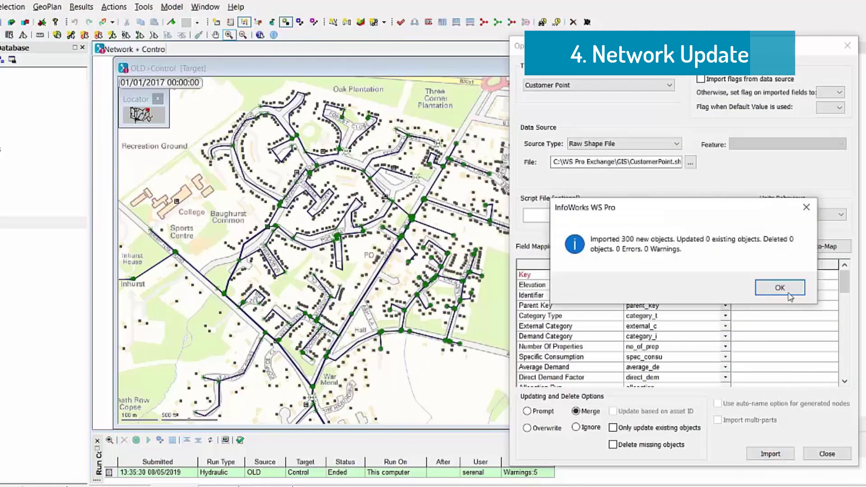
click(789, 289)
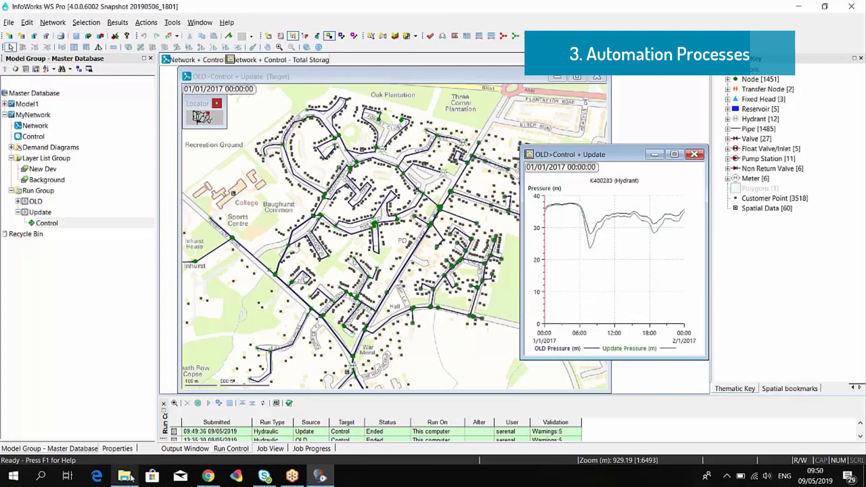
Run the IExchangeImport.bat script and return to InfoWorks once it finishes.
click(124, 476)
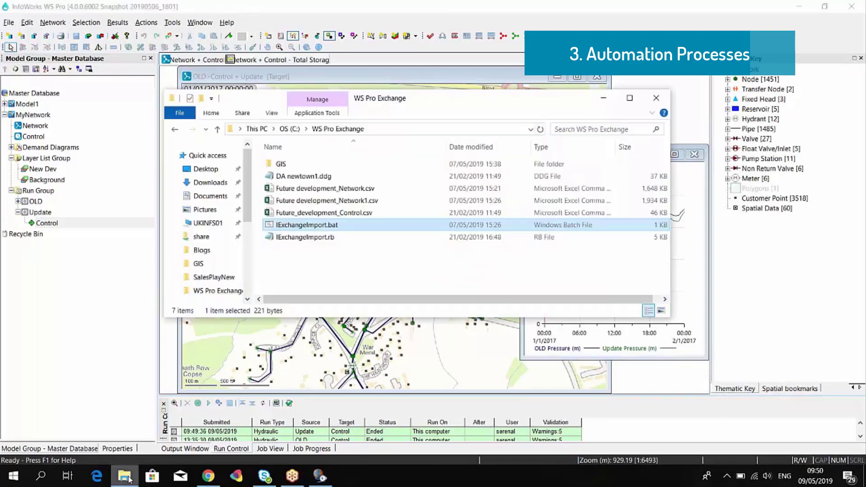
double_click(321, 226)
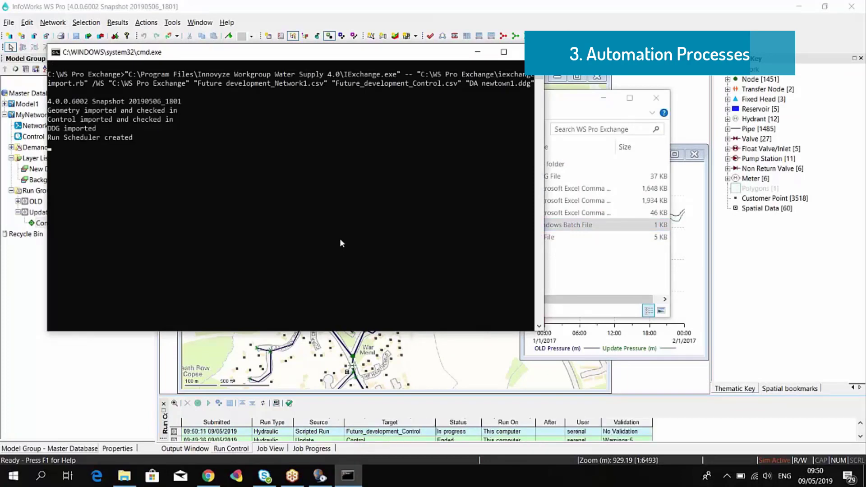
click(109, 362)
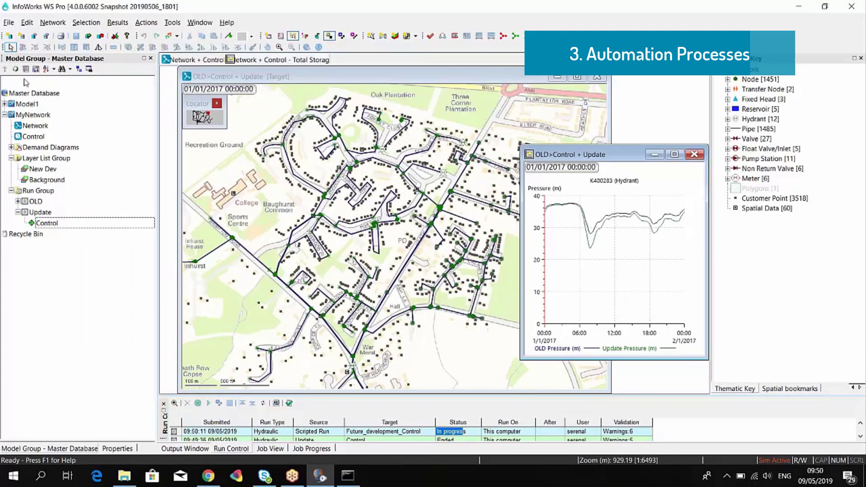
Refresh the tree and open Future_development_Control as alternate results for comparison.
click(15, 68)
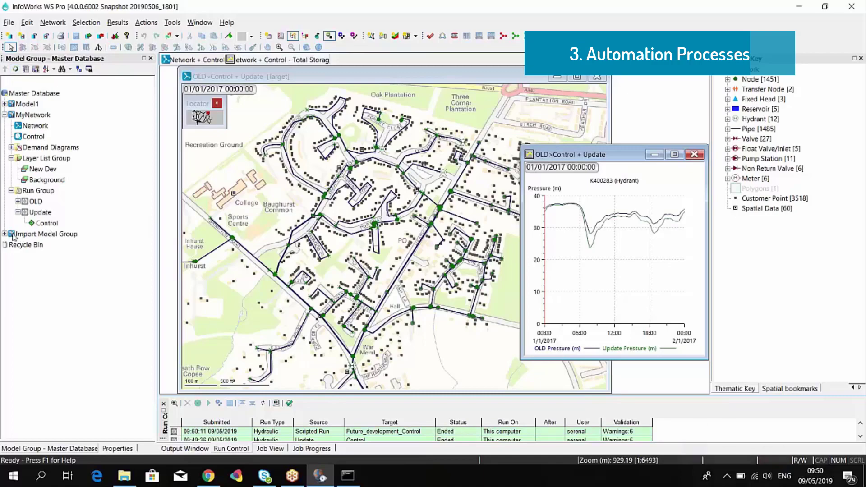
double_click(12, 233)
click(12, 277)
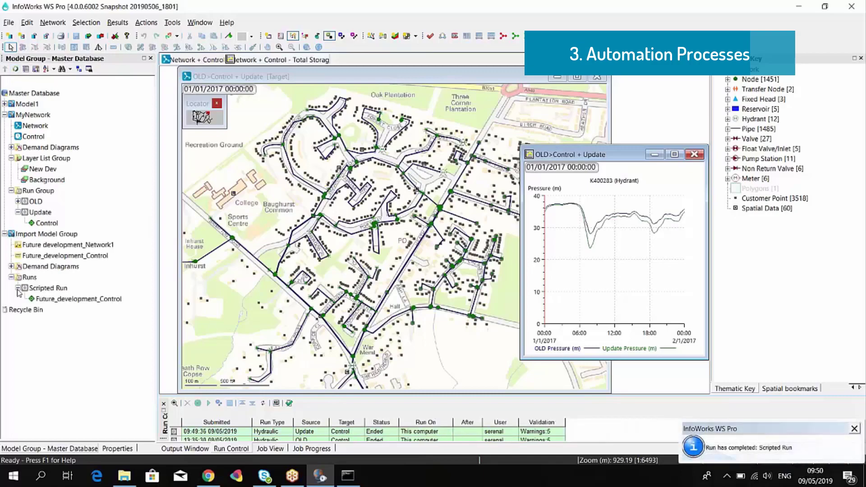
right_click(51, 299)
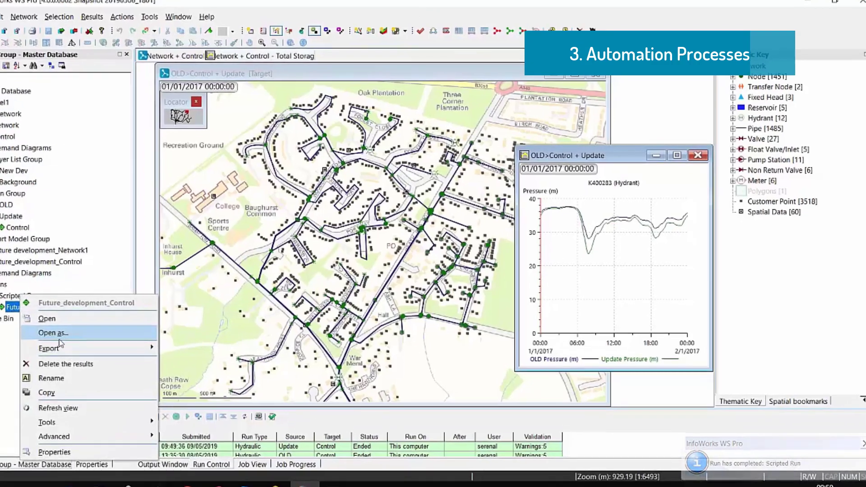
click(72, 321)
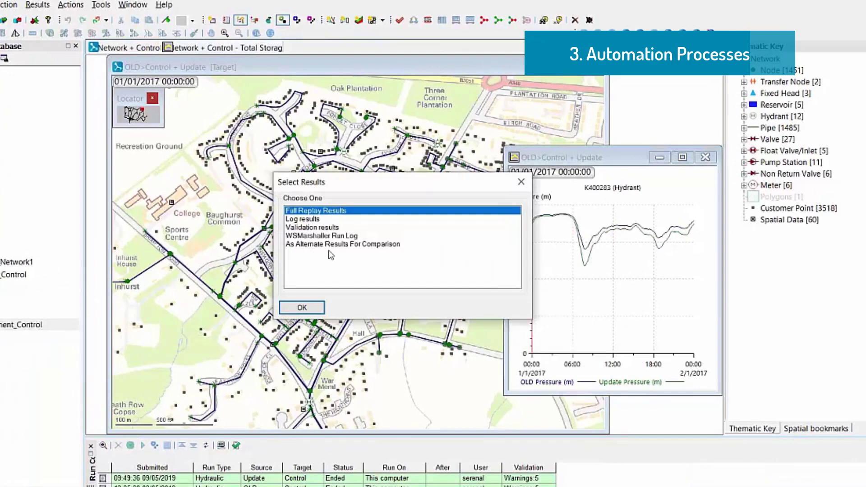
click(332, 245)
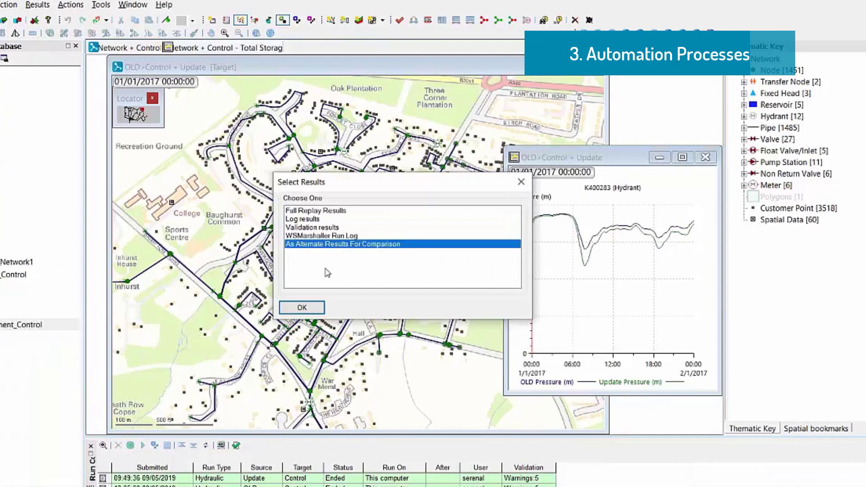
click(302, 307)
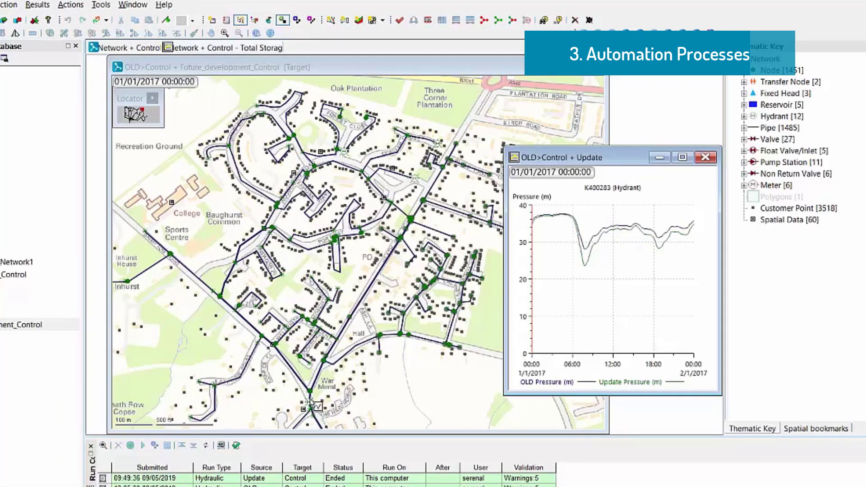
Graph pressure for hydrant K400283 and place it beside the existing graph.
click(310, 404)
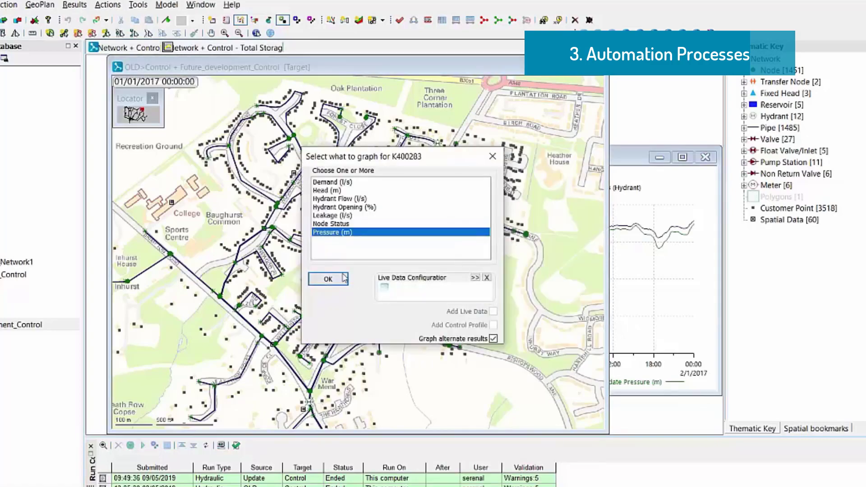
click(337, 291)
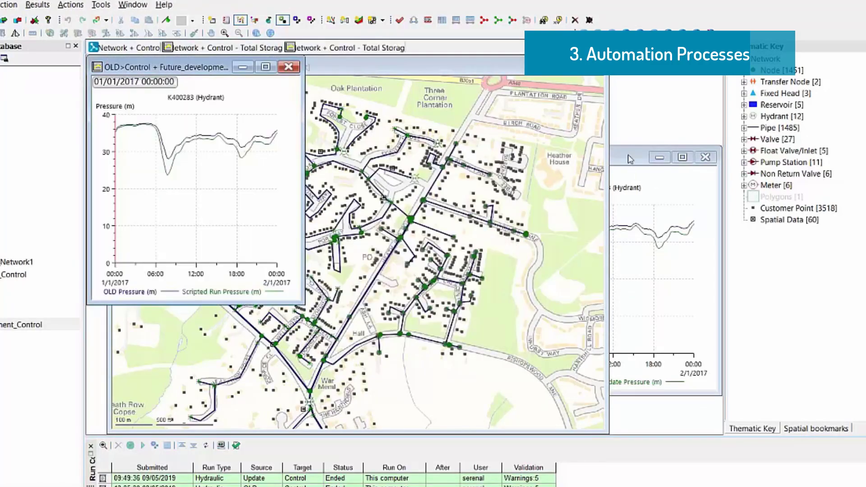
drag(630, 159, 417, 64)
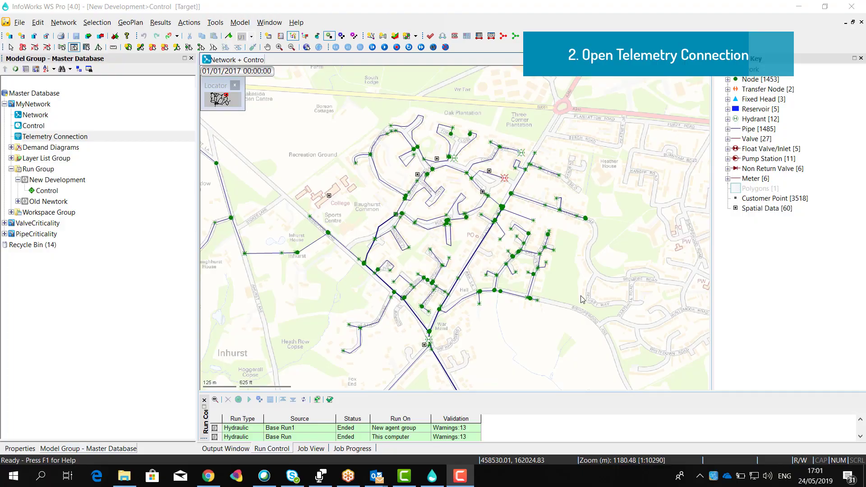
Open Telemetry Connection, check the Newtown2.0 Database Type on Live Data Logon, then browse Live Data Feed.
double_click(61, 136)
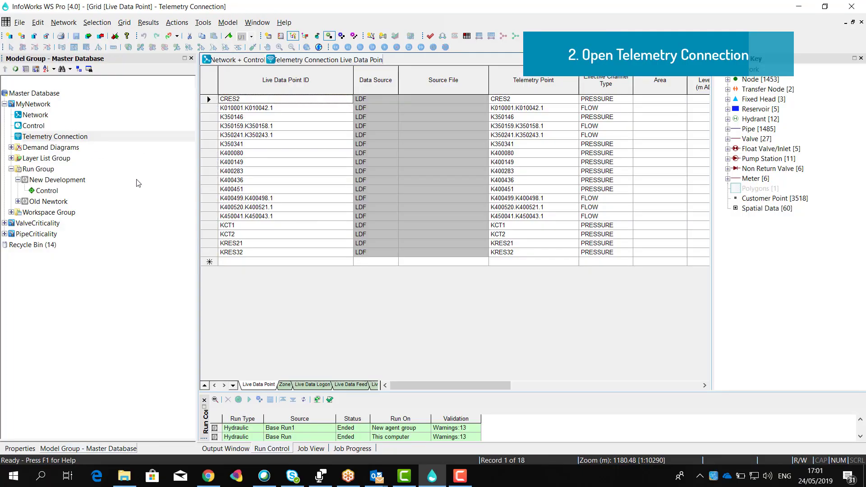
click(312, 385)
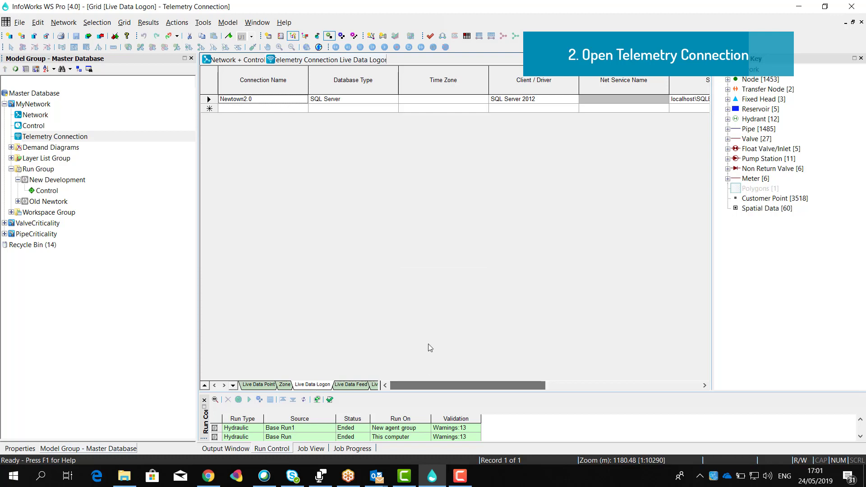
click(396, 100)
click(394, 99)
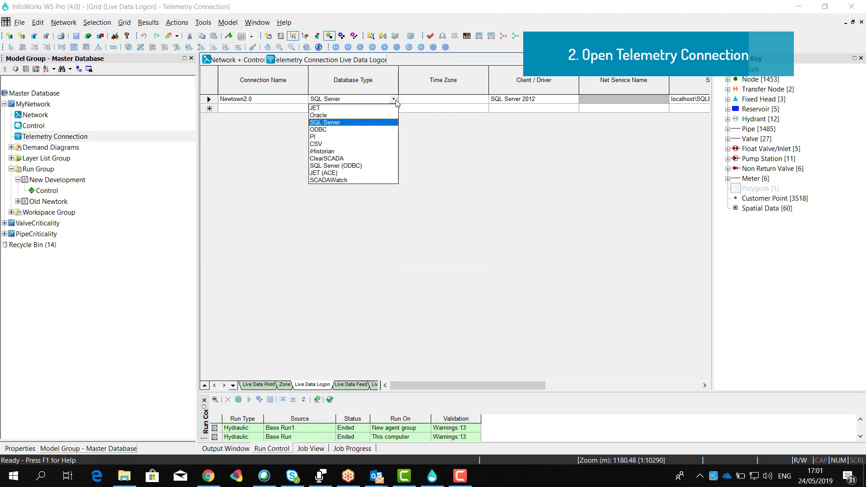
click(395, 99)
click(394, 100)
click(349, 385)
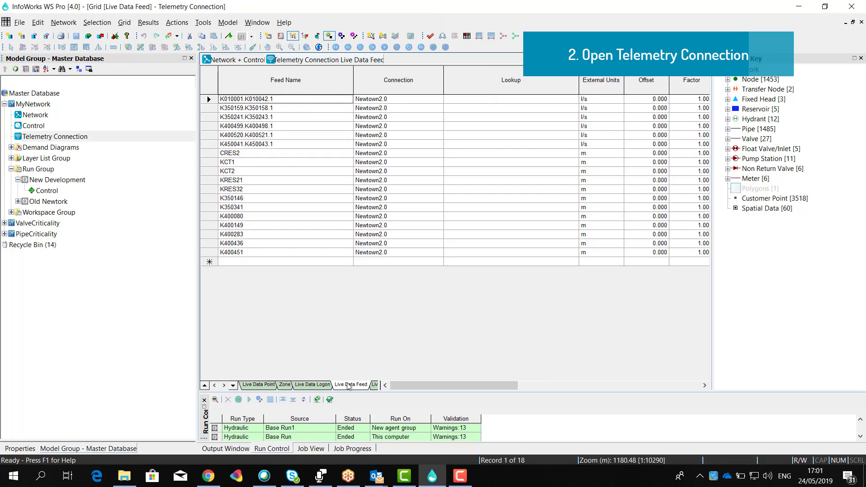
drag(394, 385, 462, 385)
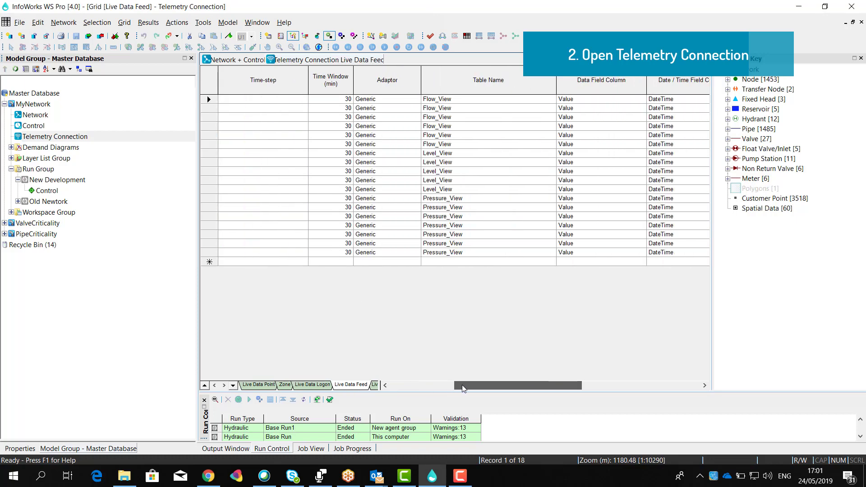
Test a Level_View live data feed over the 2014–2019 time range and review the results.
right_click(452, 171)
click(486, 401)
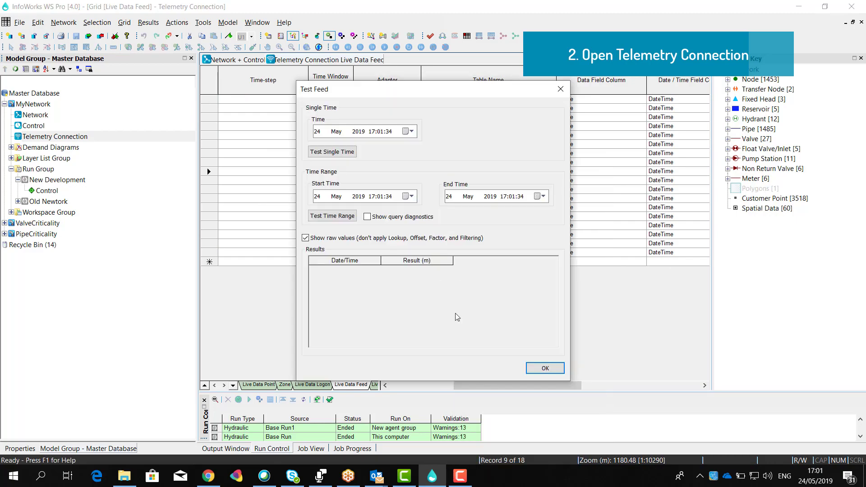
click(365, 195)
text(201)
click(248, 234)
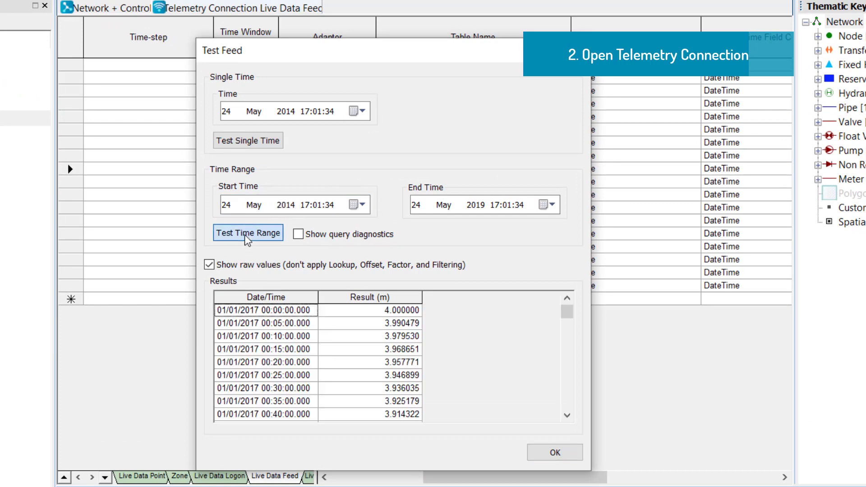
scroll(366, 351, down, 5)
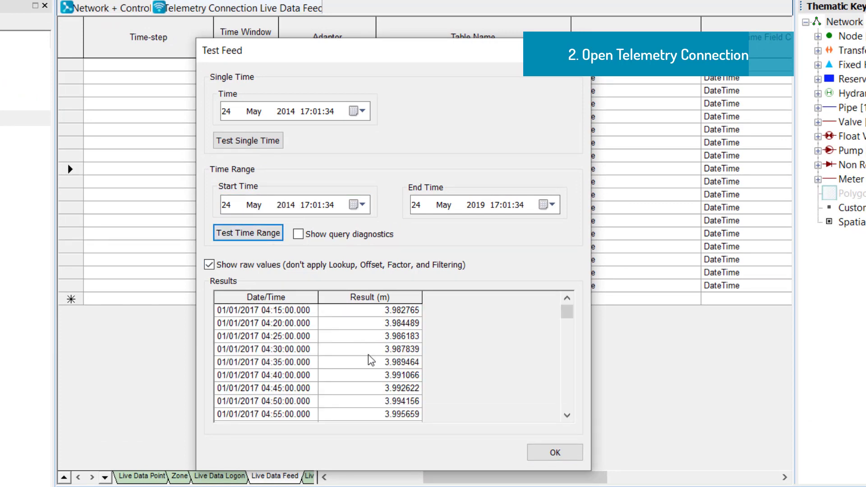
click(536, 453)
Select the K400520 live data point and graph it.
click(150, 481)
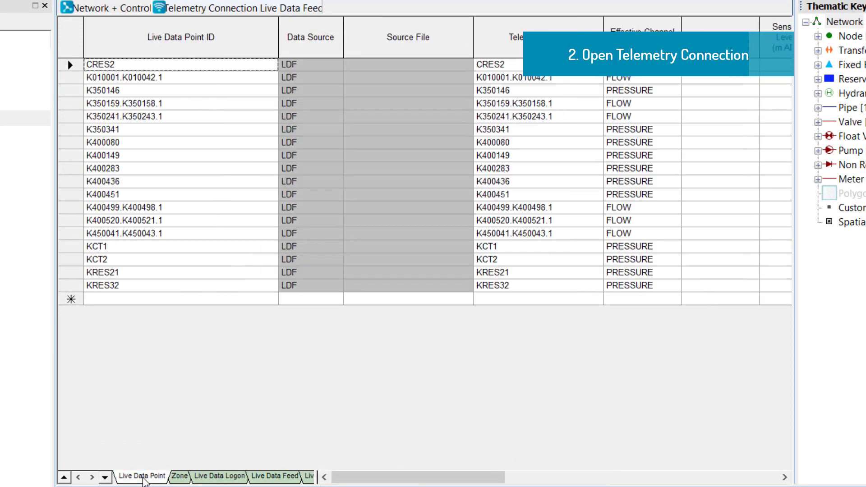
click(120, 221)
right_click(119, 220)
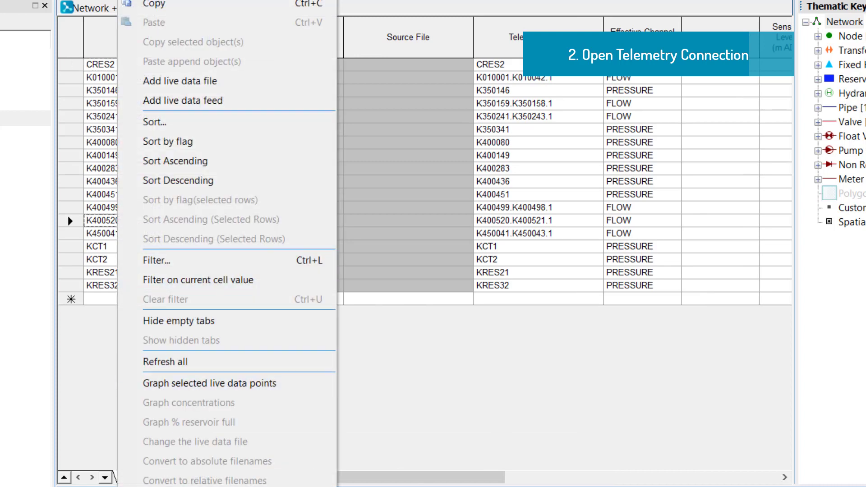
click(215, 384)
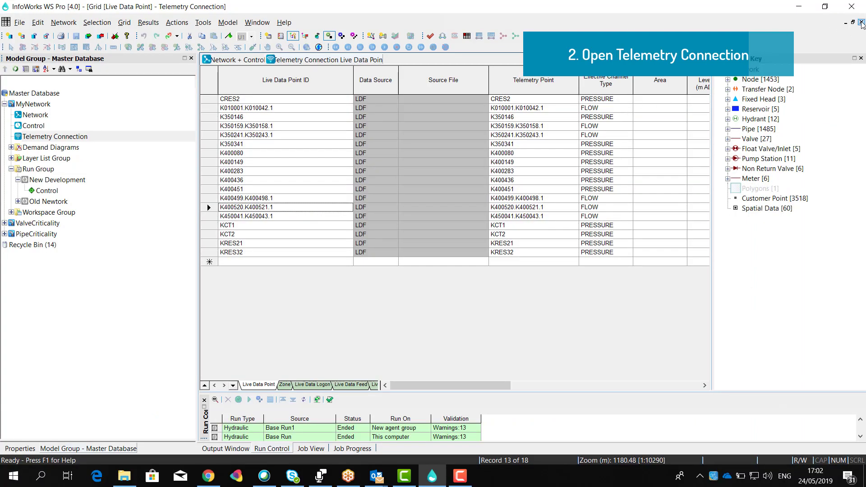
Select the live data point K400080 and graph its Pressure (m) with live data added.
click(862, 23)
right_click(471, 194)
mouse_move(501, 200)
click(637, 282)
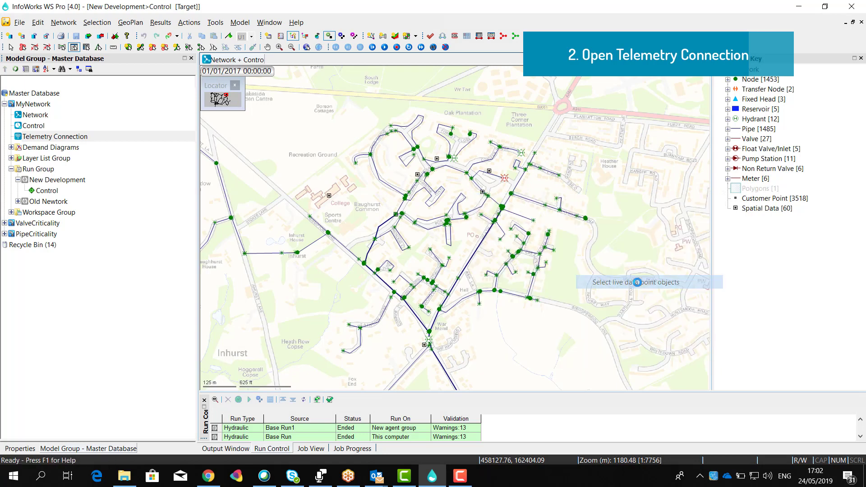
click(505, 178)
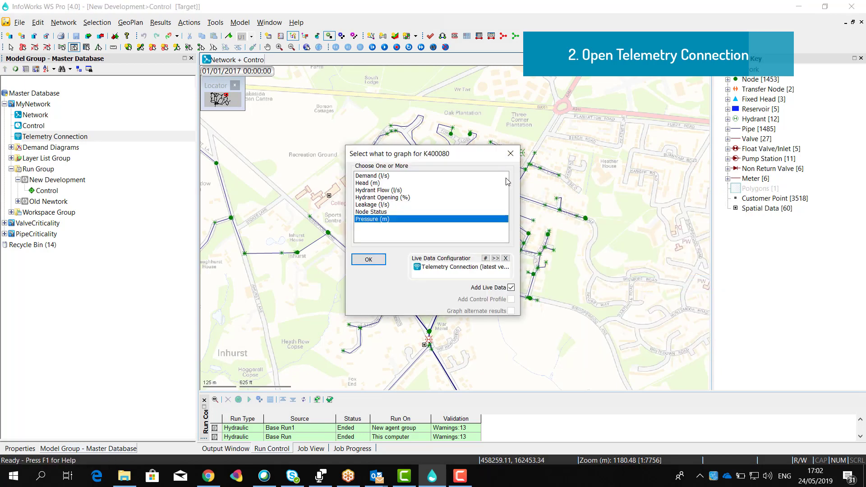
click(369, 259)
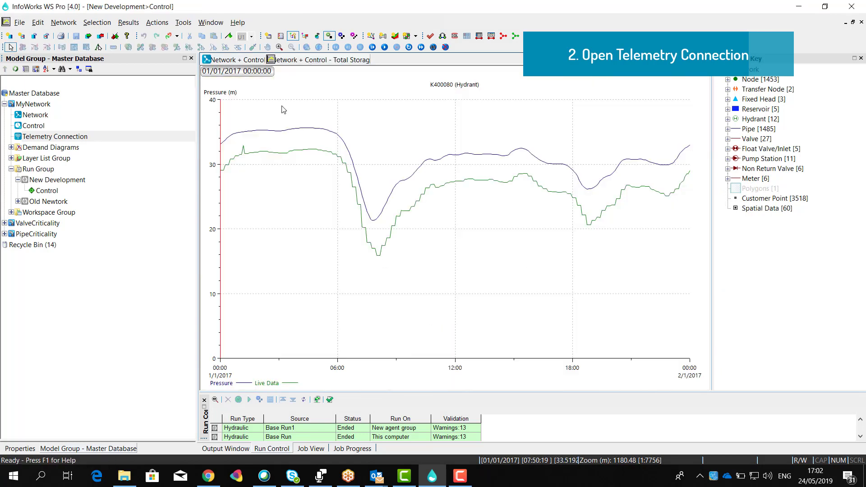
Produce the Observed vs predicted grid report for Flow.
click(128, 23)
mouse_move(149, 52)
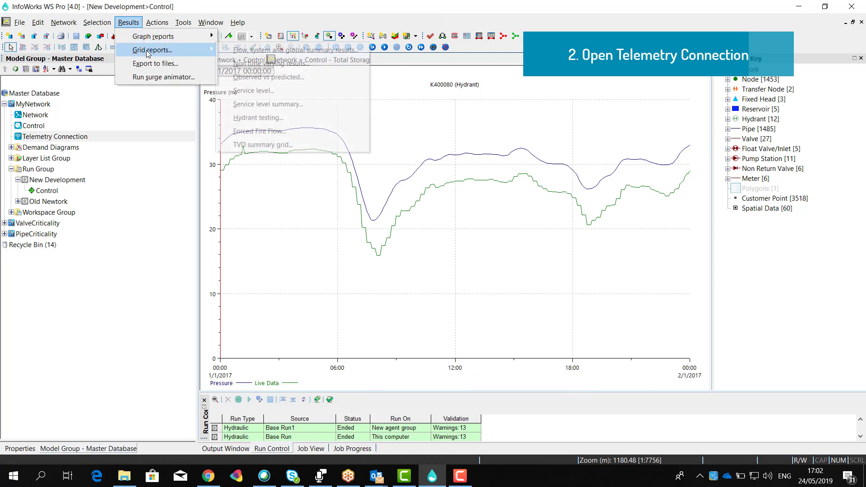
click(269, 77)
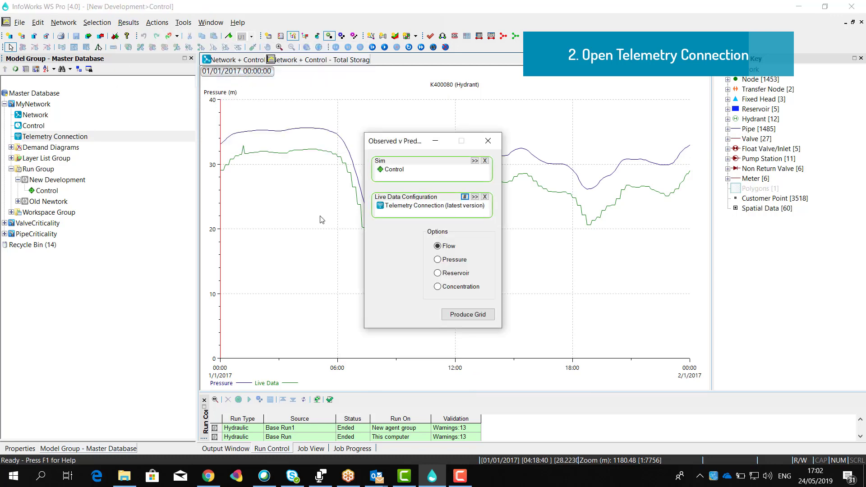
click(465, 316)
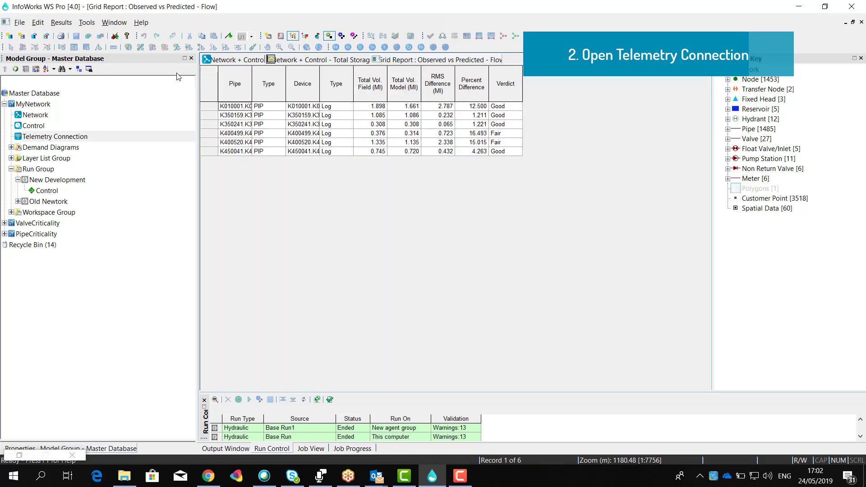
Show the Calibration Parameters settings in Options, with the window moved aside to reveal the report rows.
click(87, 22)
click(128, 350)
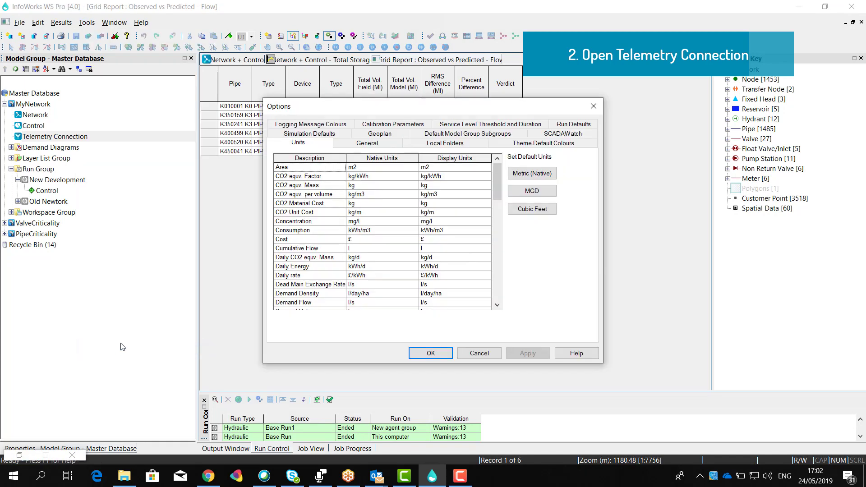
click(389, 125)
drag(411, 118, 541, 216)
drag(695, 206, 704, 180)
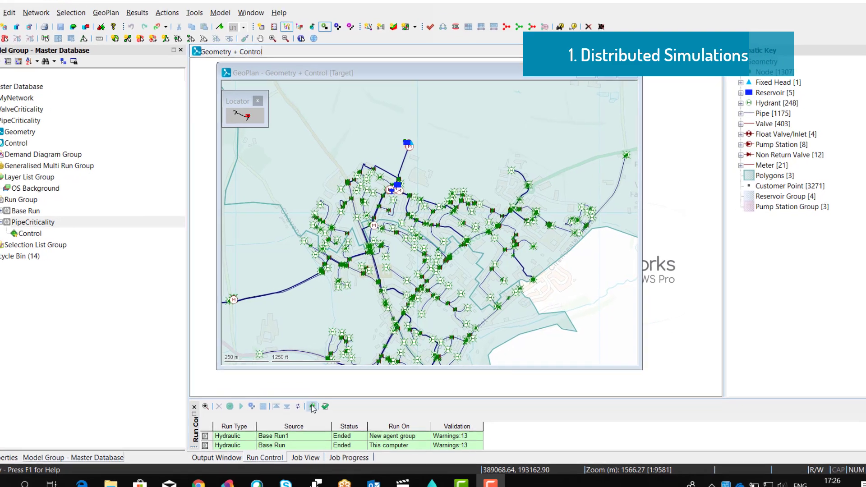
click(312, 407)
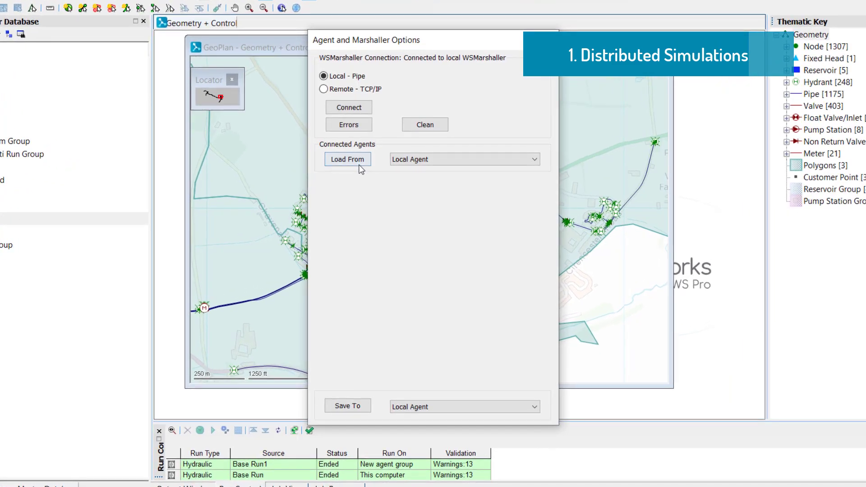
click(370, 176)
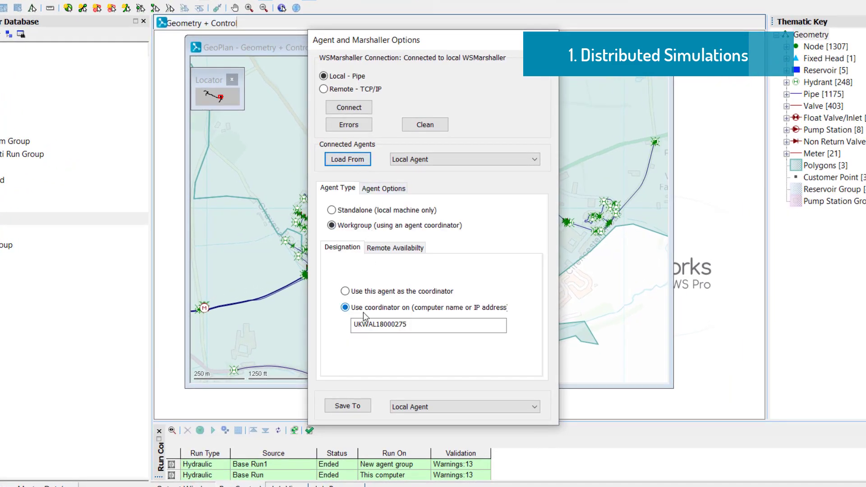
click(387, 247)
click(432, 159)
click(415, 175)
click(368, 161)
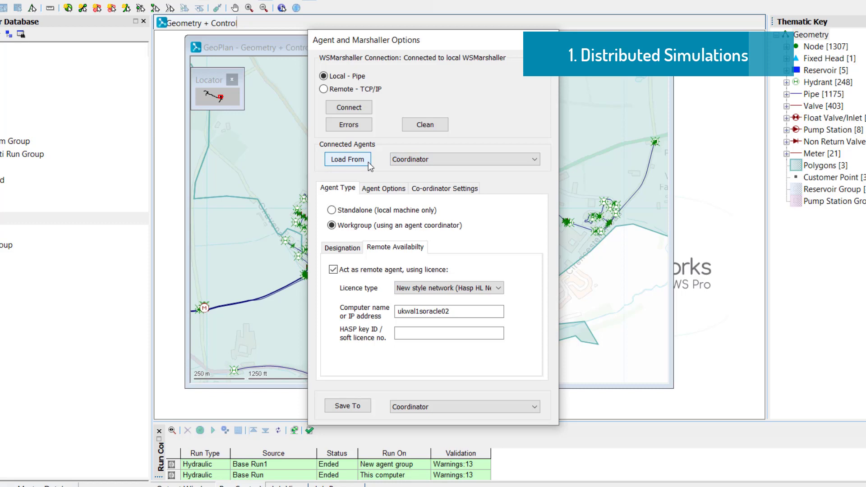
click(428, 189)
click(483, 236)
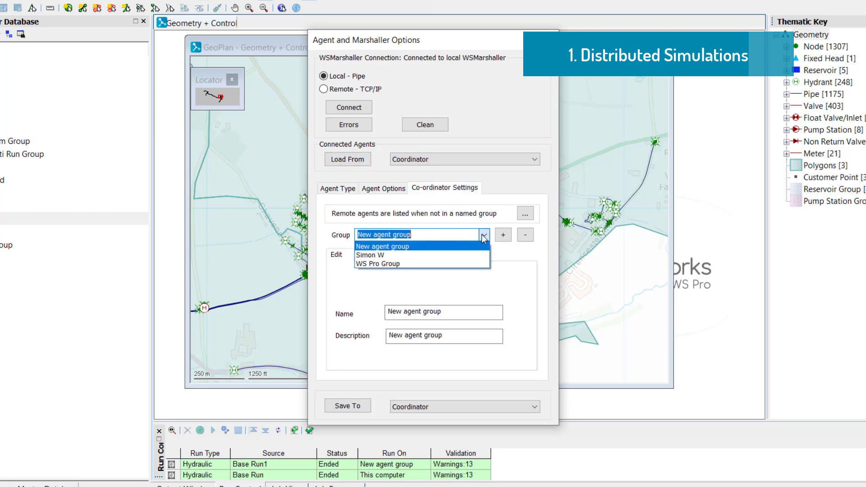
click(484, 235)
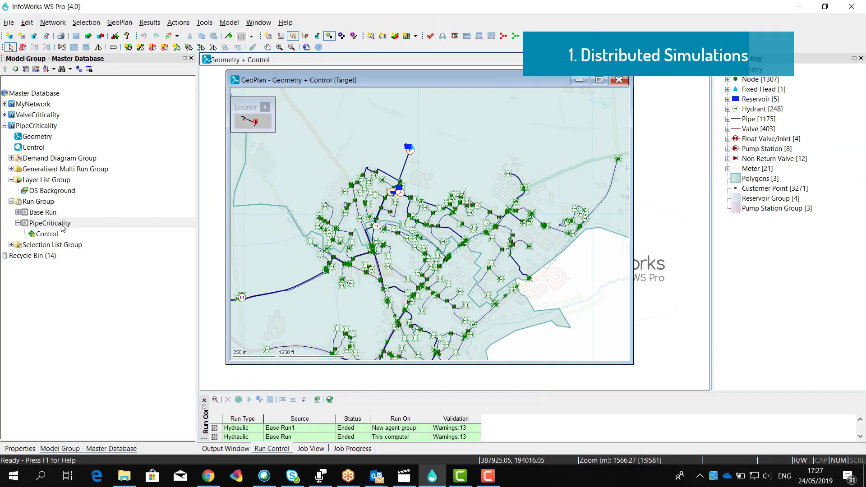
Schedule the PipeCriticality run on the New agent group with 6 free slots.
double_click(61, 225)
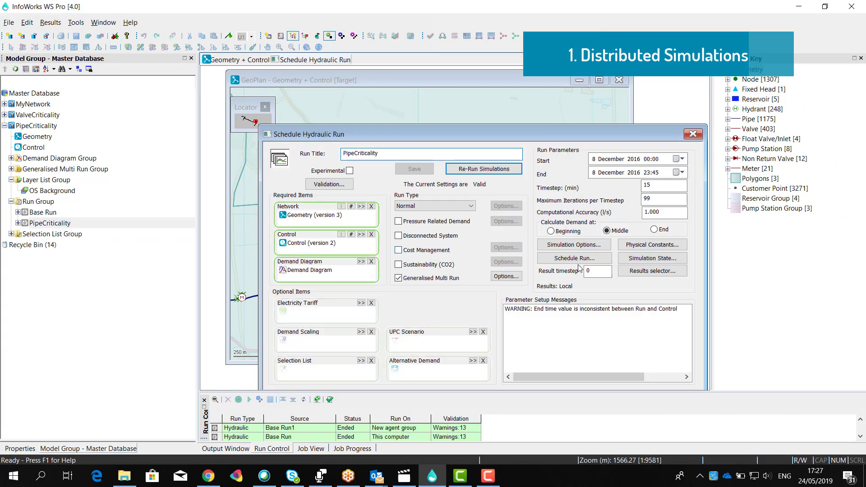
click(581, 261)
click(465, 180)
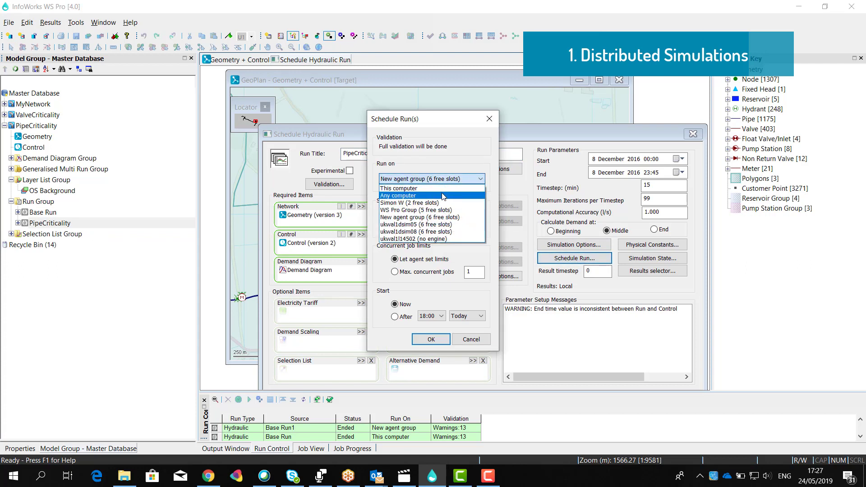
click(431, 217)
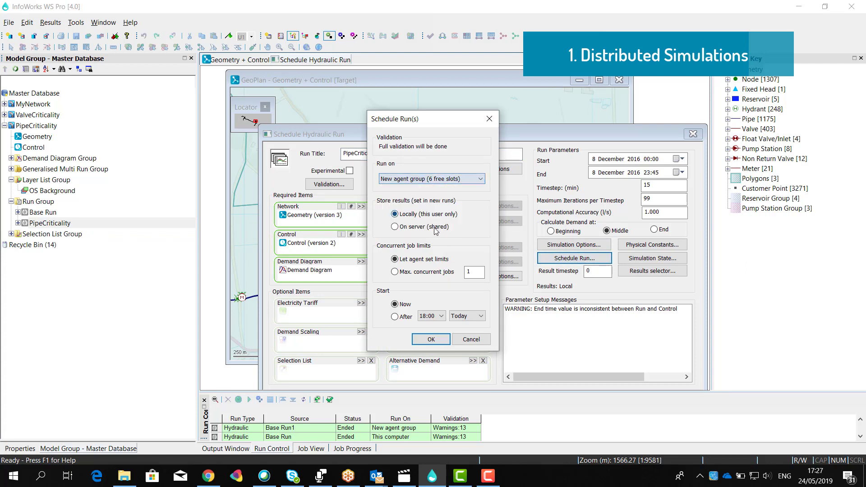
click(429, 340)
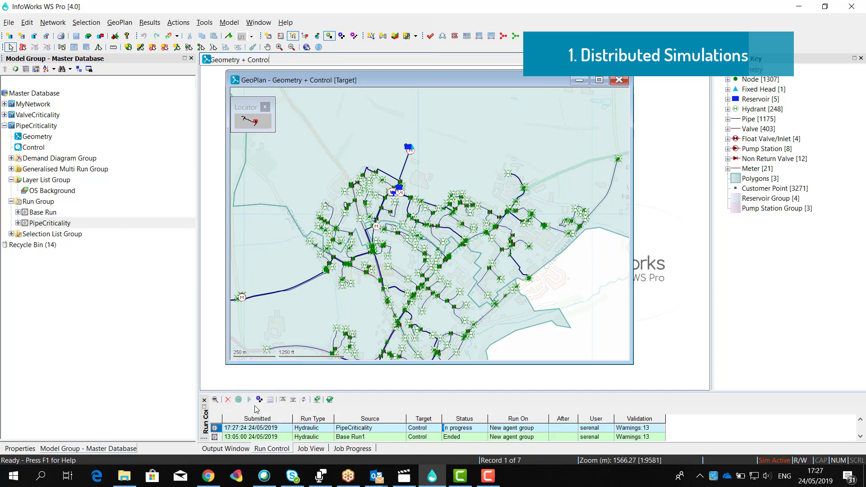
Enlarge the Job View list with full detail columns and scroll through the PipeCriticality test jobs.
click(310, 448)
drag(296, 375, 293, 363)
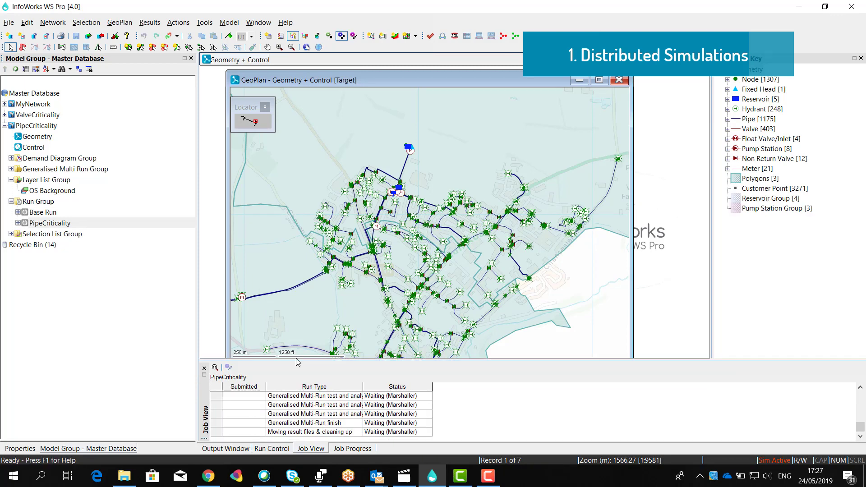
click(215, 367)
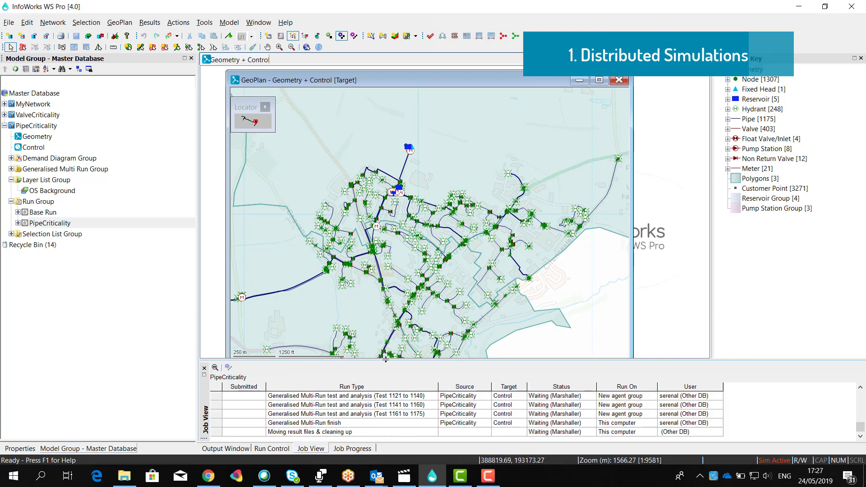
drag(407, 256, 409, 232)
scroll(444, 320, up, 15)
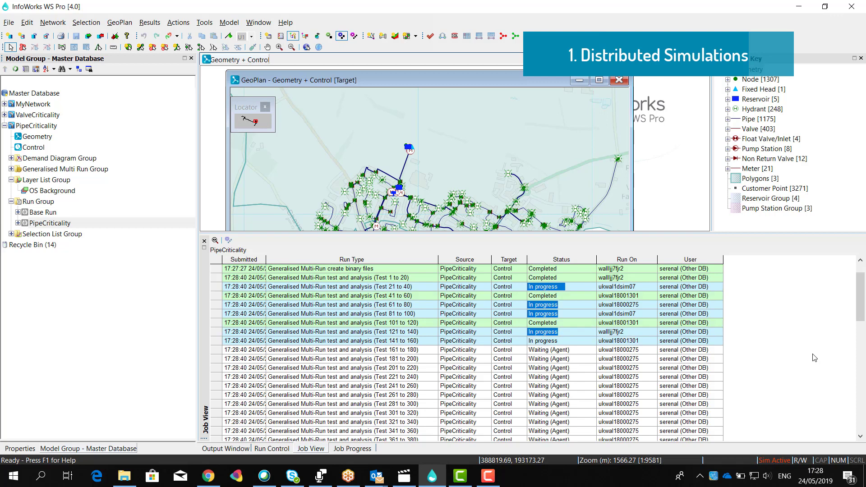
scroll(815, 359, down, 1)
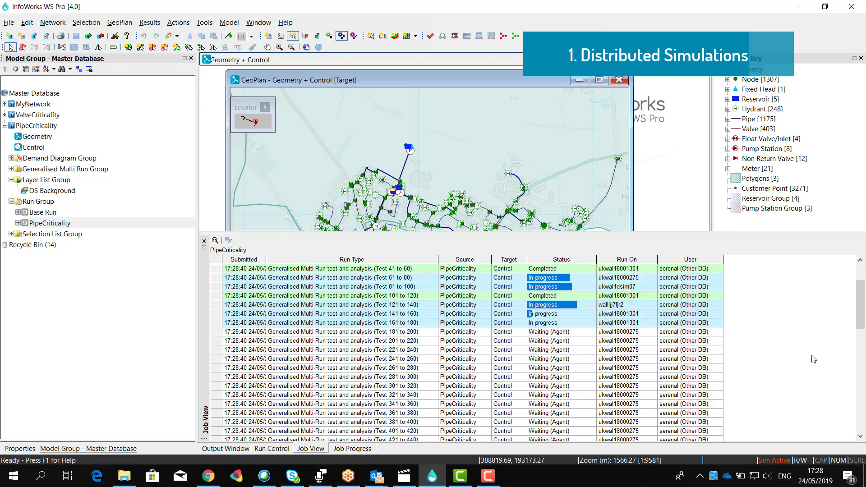